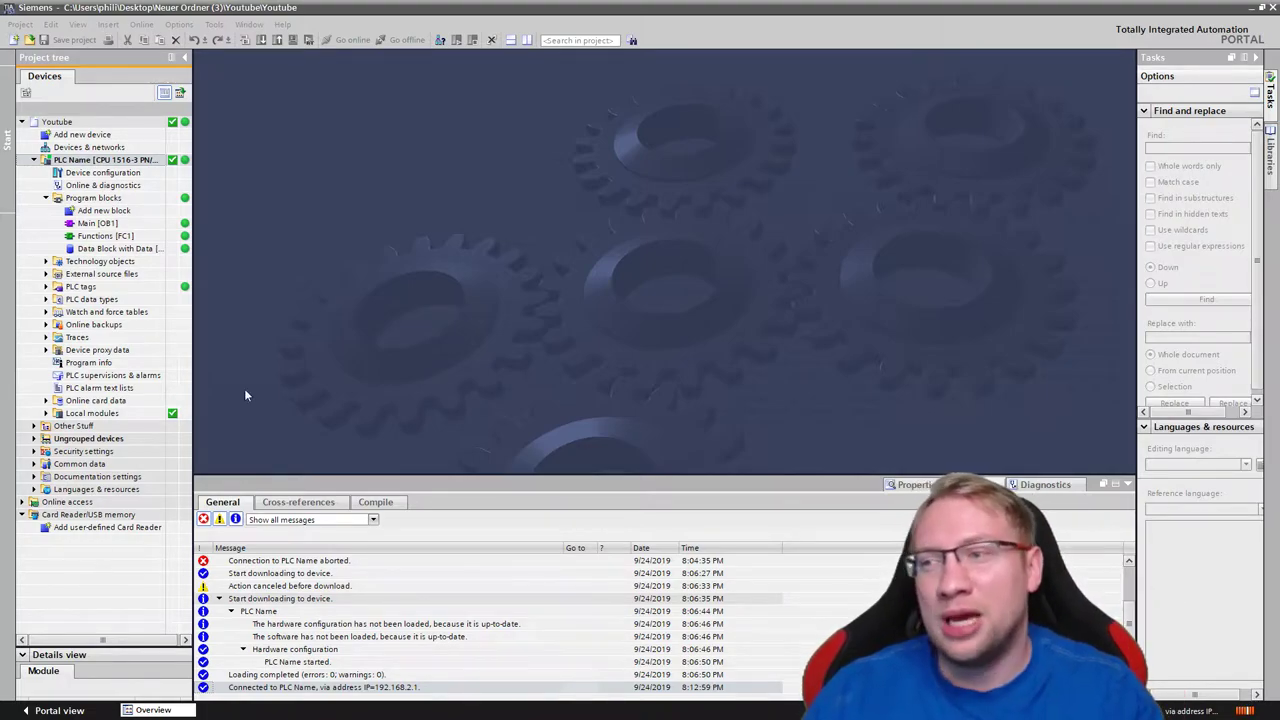
Step: Go offline from the PLC Name controller and delete it from the Youtube project
click(140, 161)
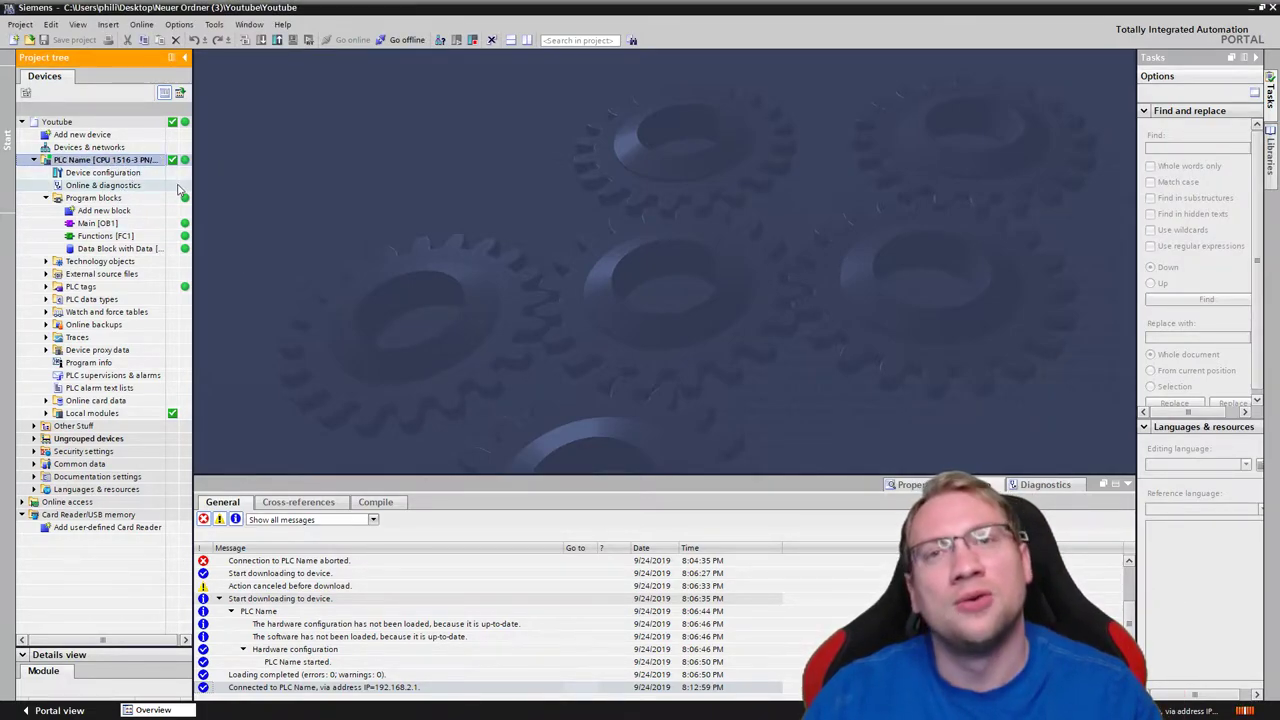
click(405, 40)
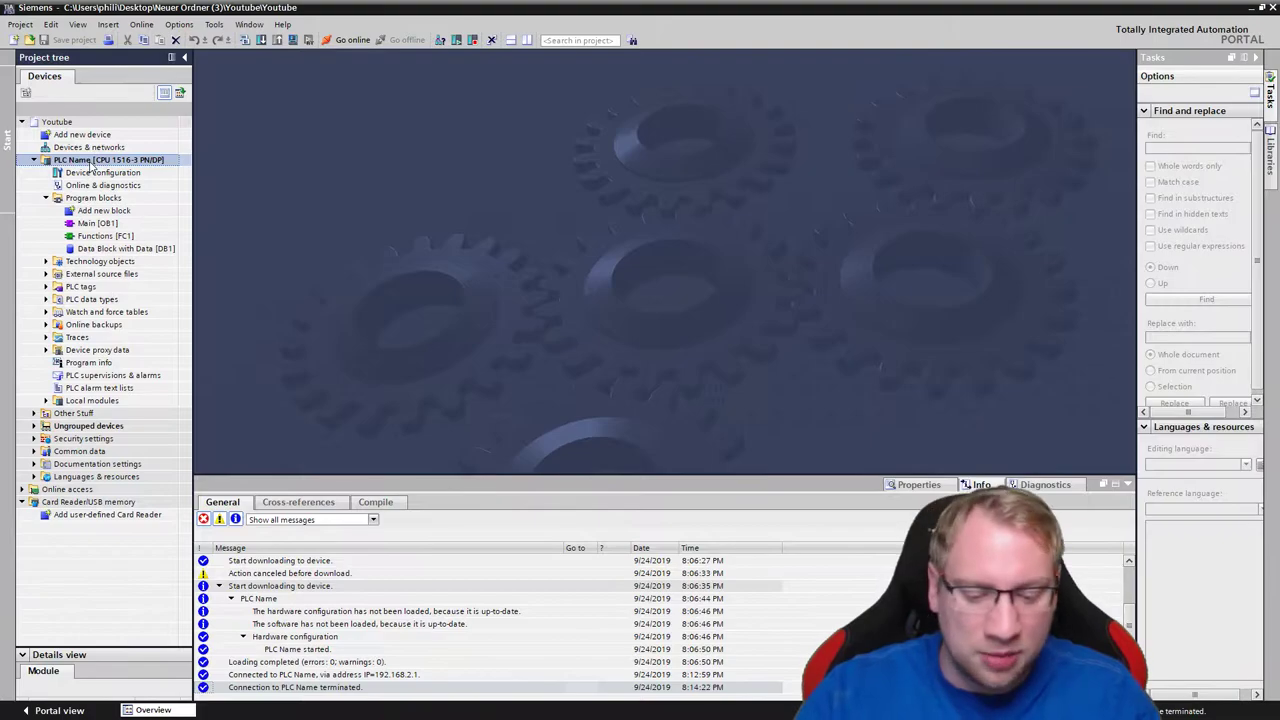
key(Delete)
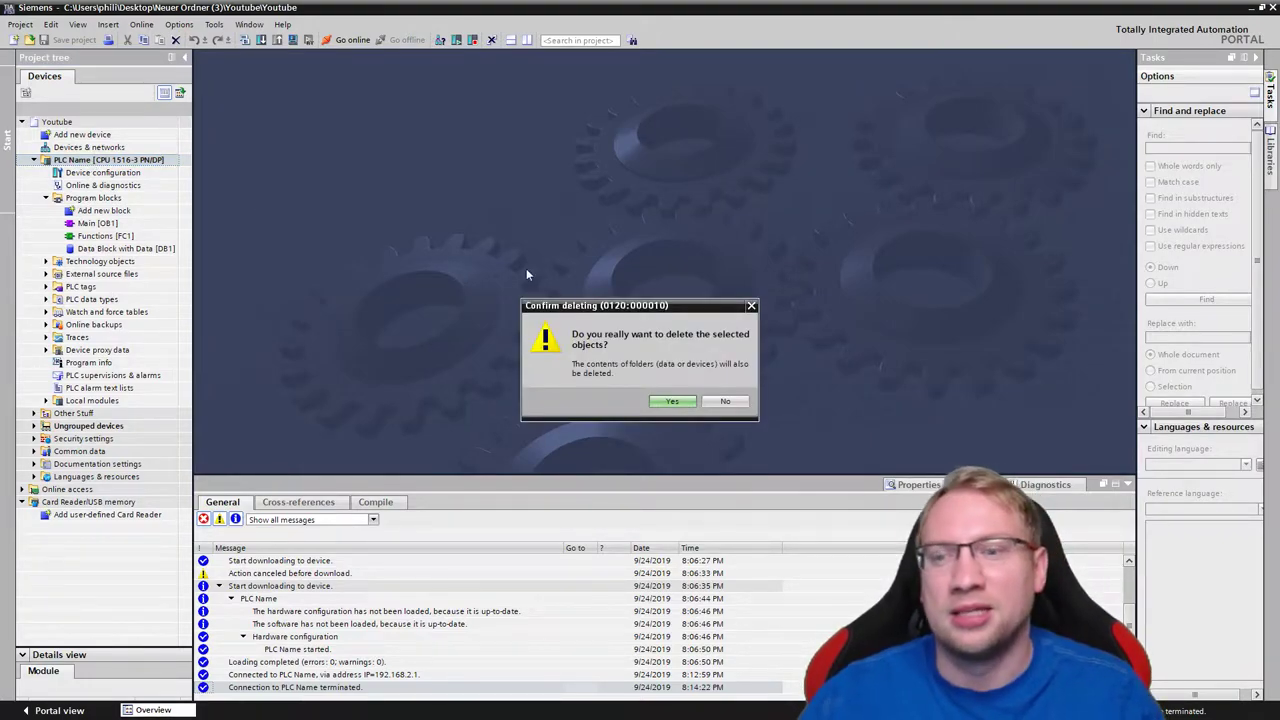
click(667, 402)
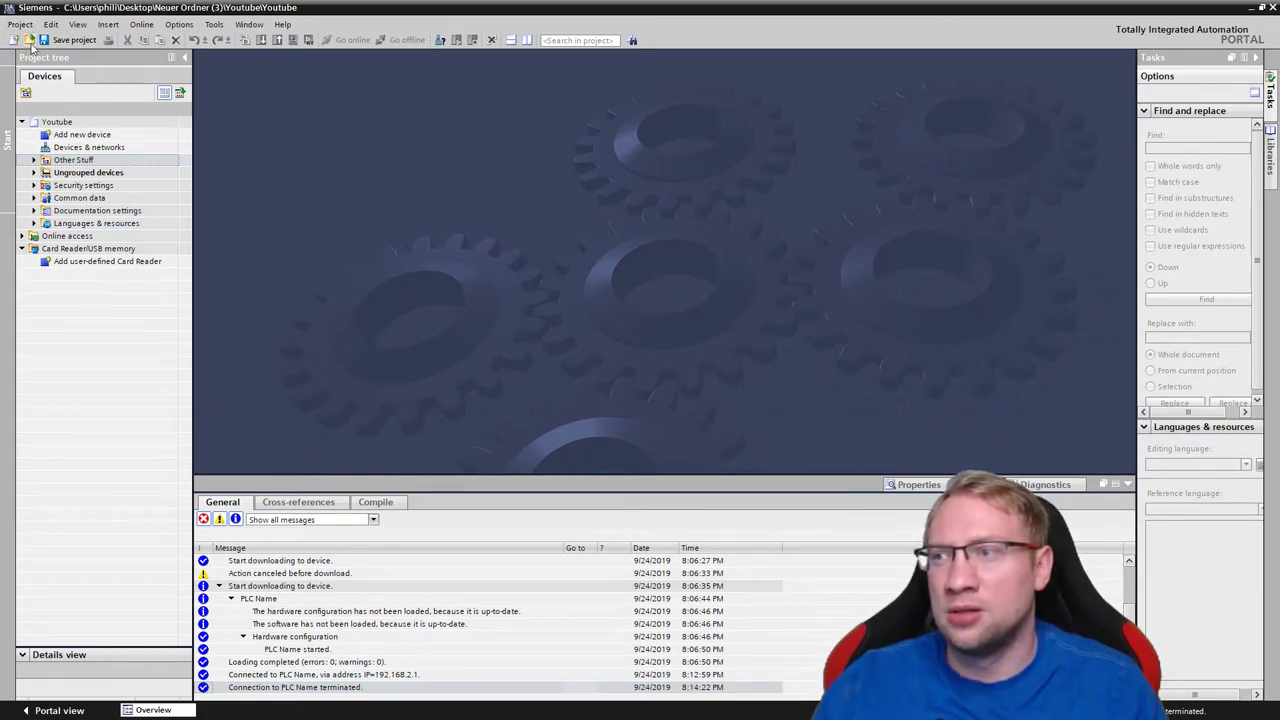
Step: Create a new project named "Upload From PLC", saving the changes to the current project
click(14, 40)
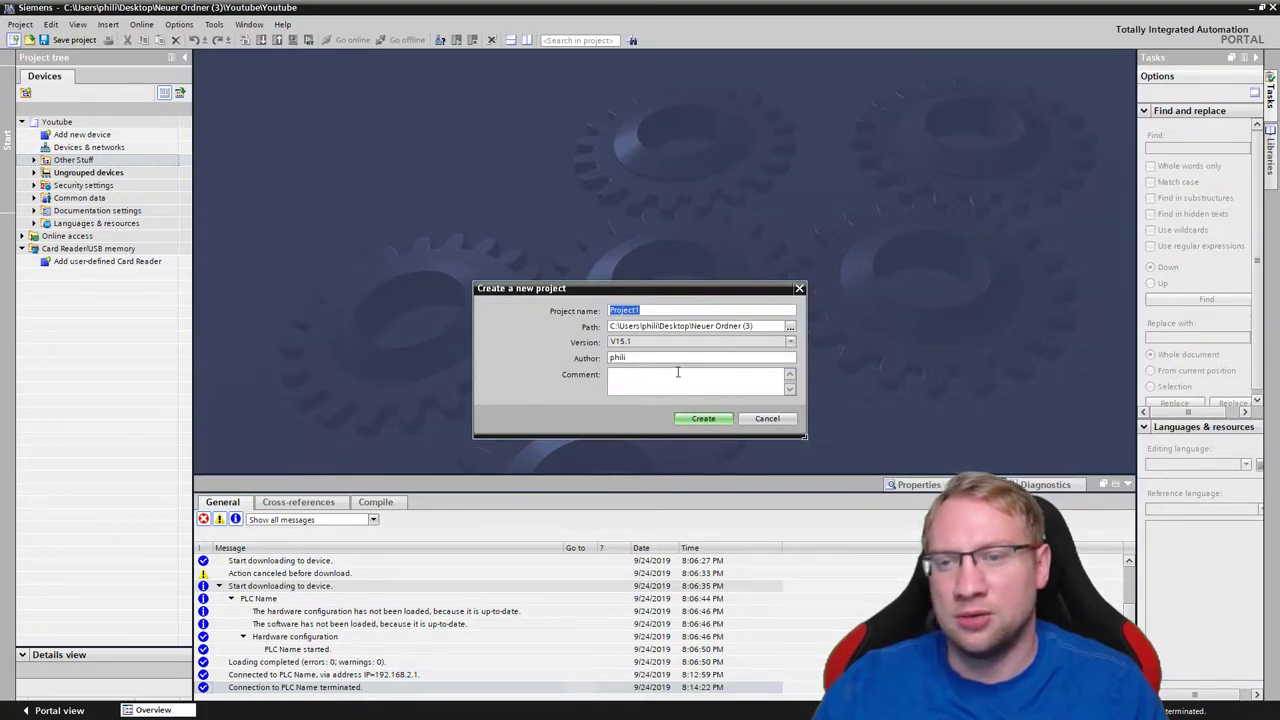
text(Upload From PLC)
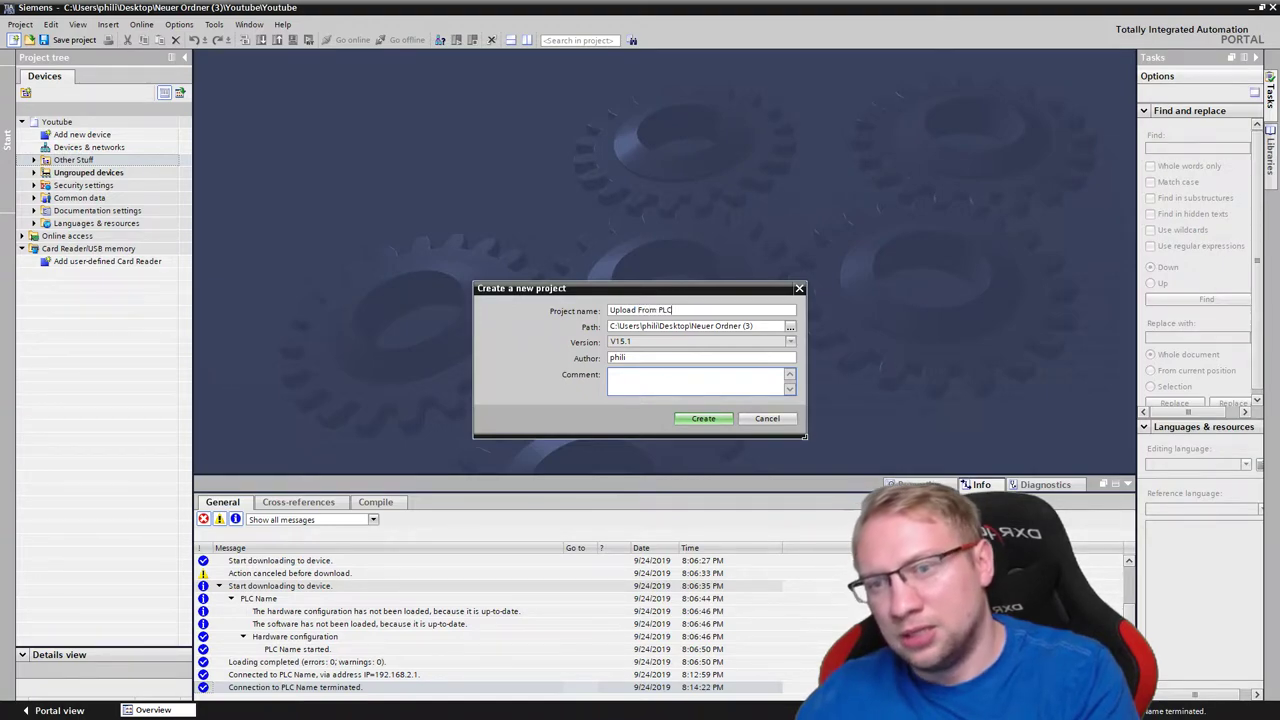
key(Return)
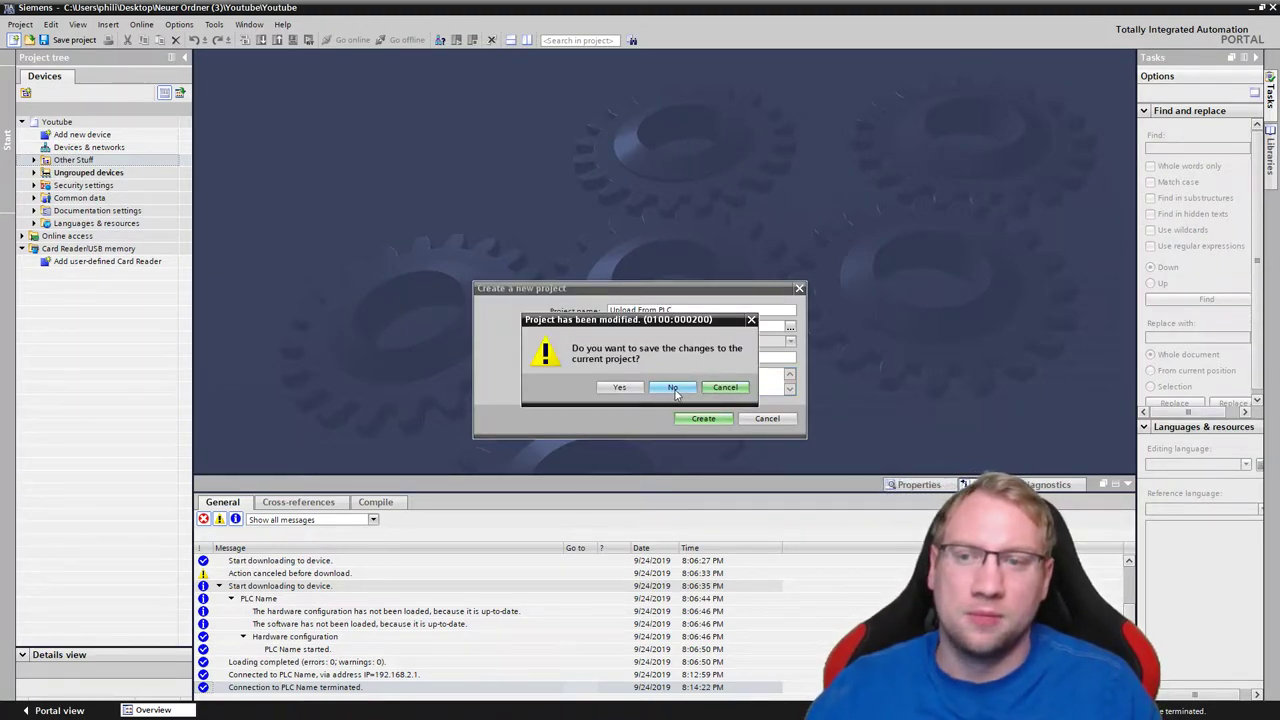
click(620, 387)
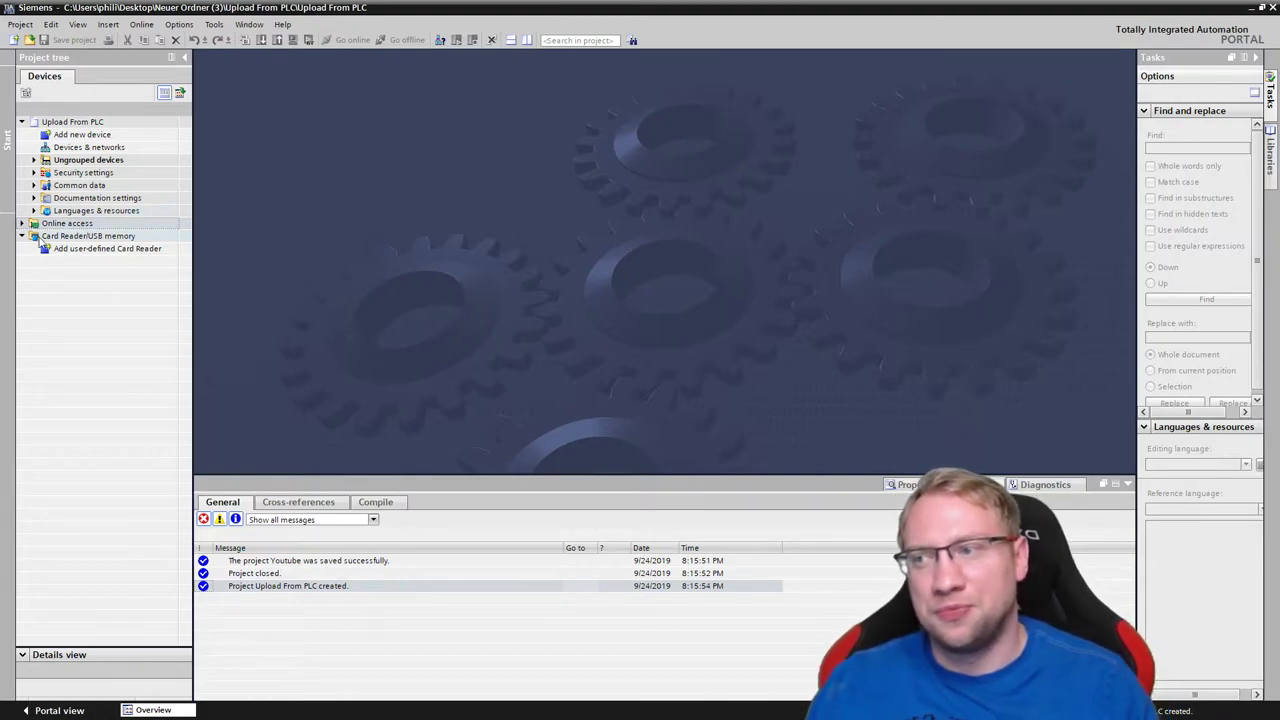
click(21, 236)
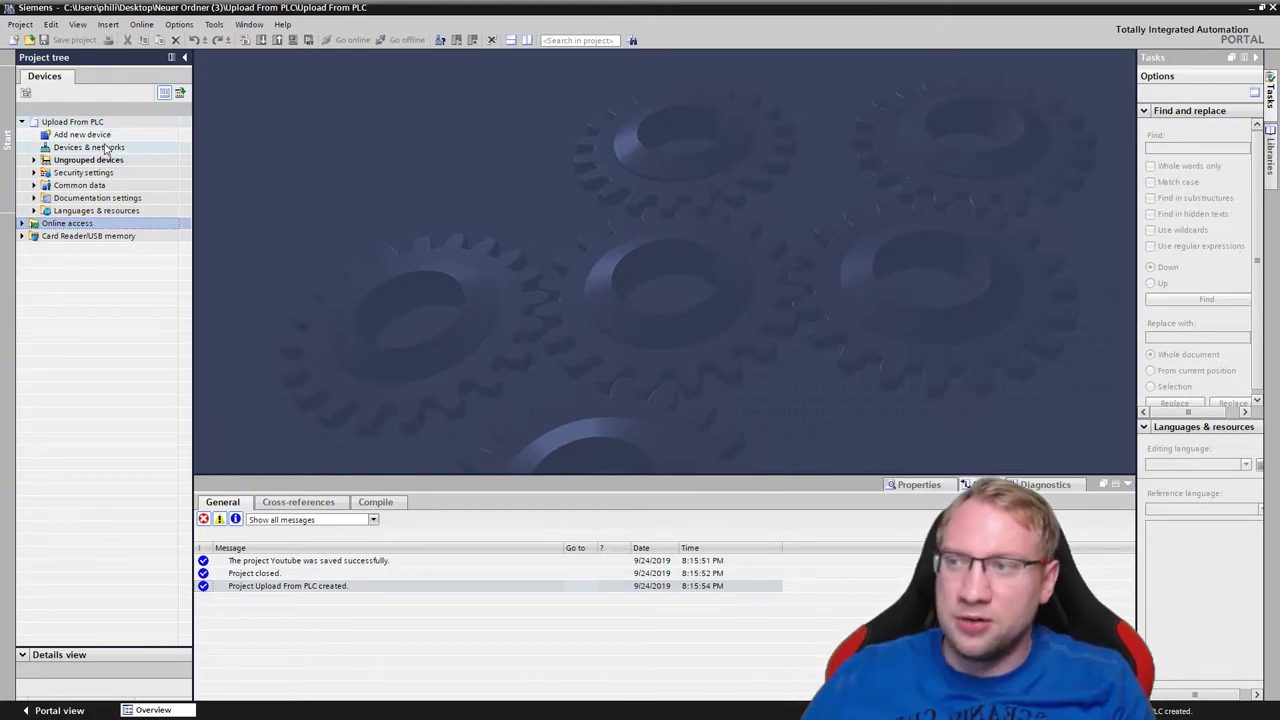
click(106, 147)
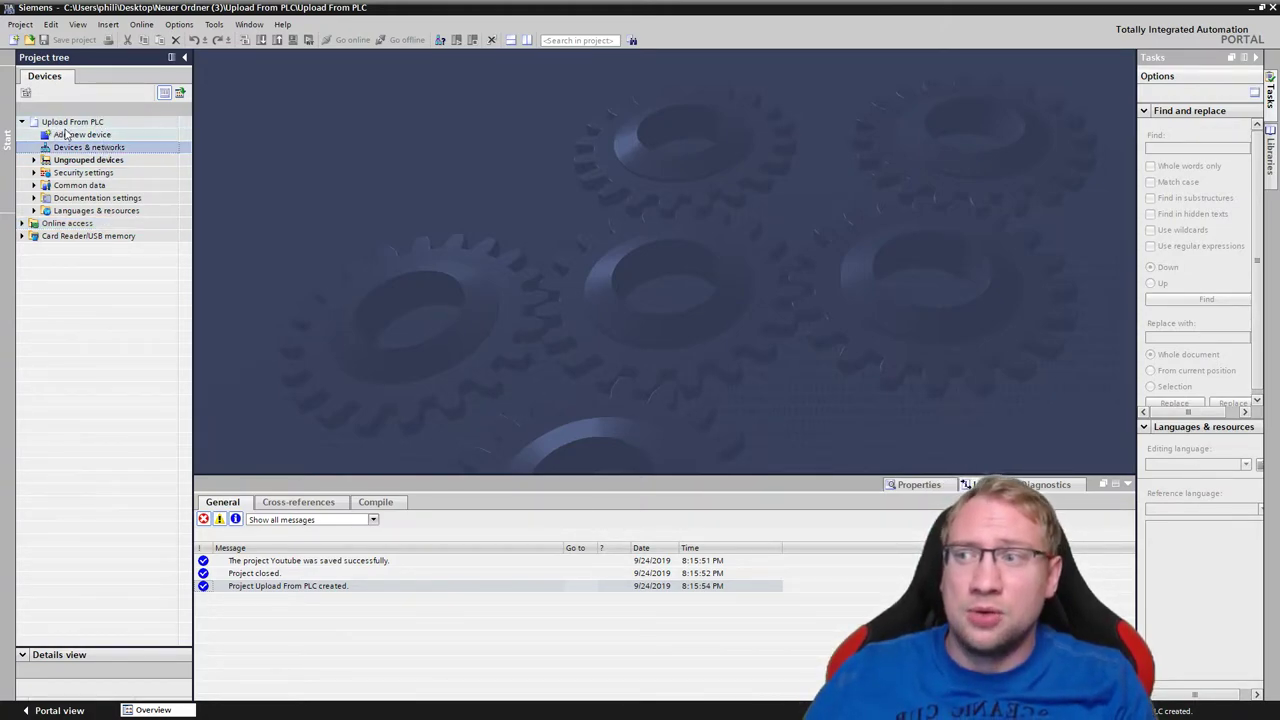
click(60, 122)
click(21, 122)
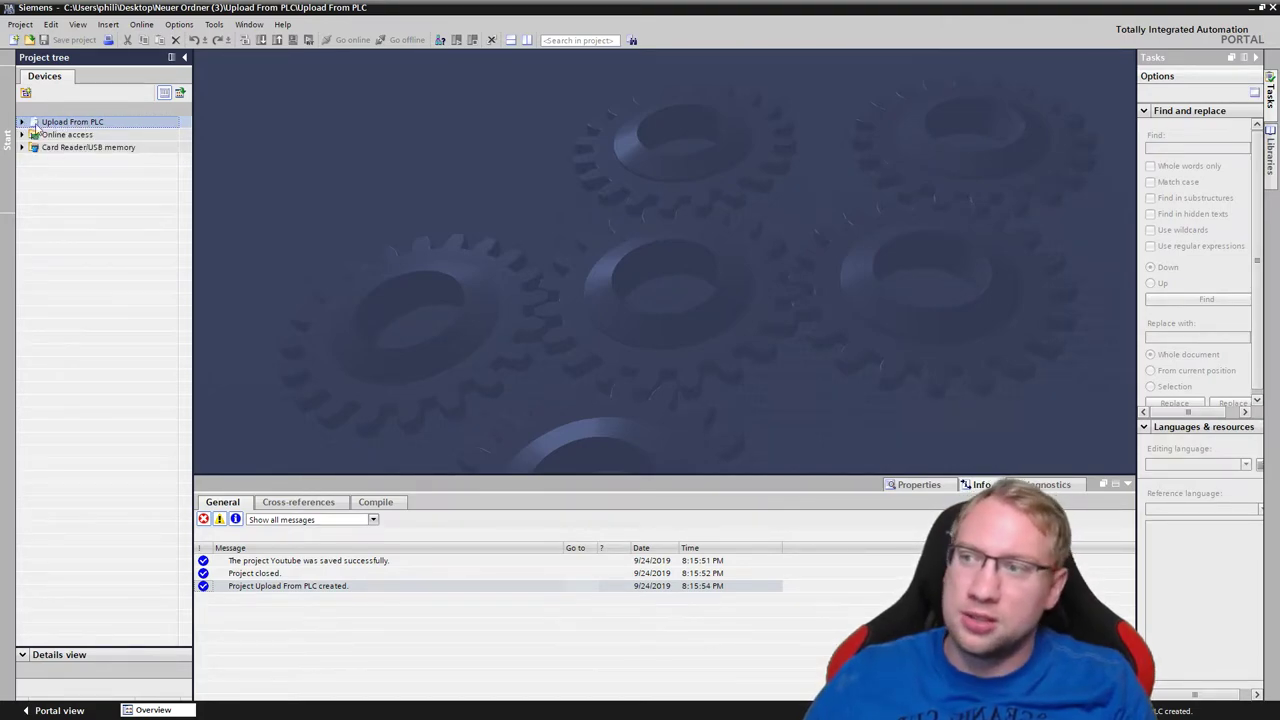
click(23, 122)
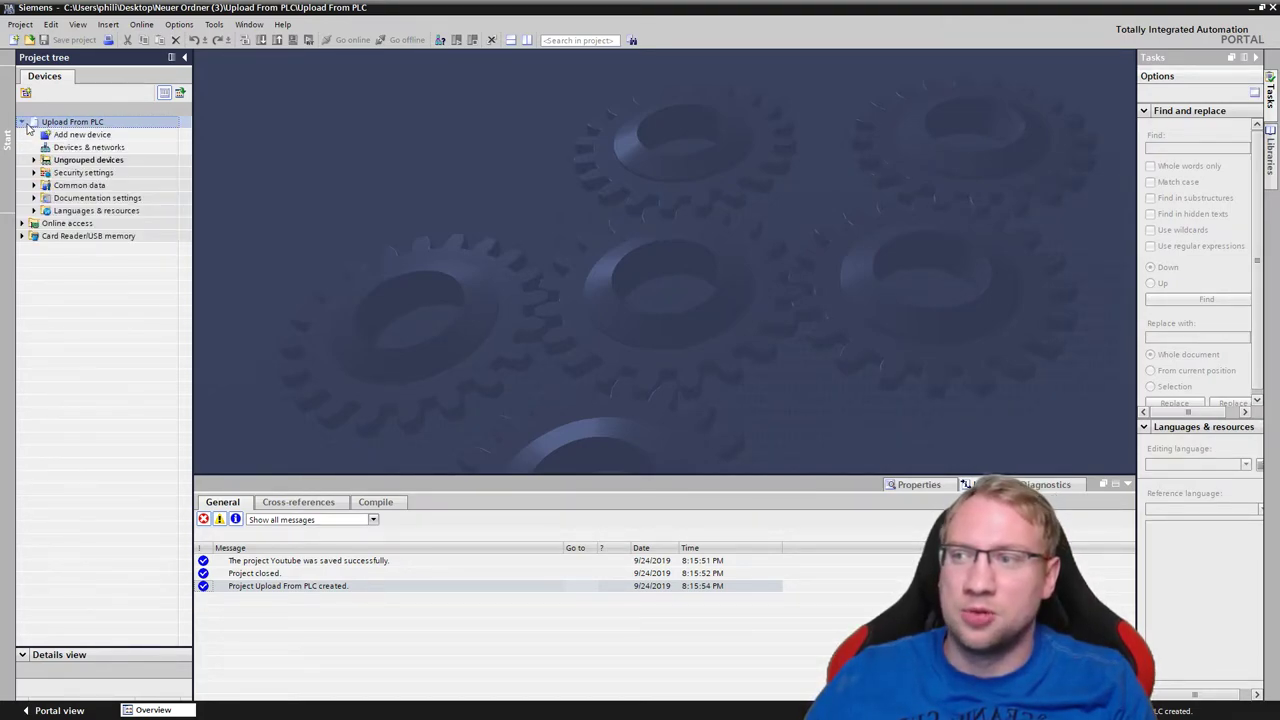
click(72, 163)
click(64, 133)
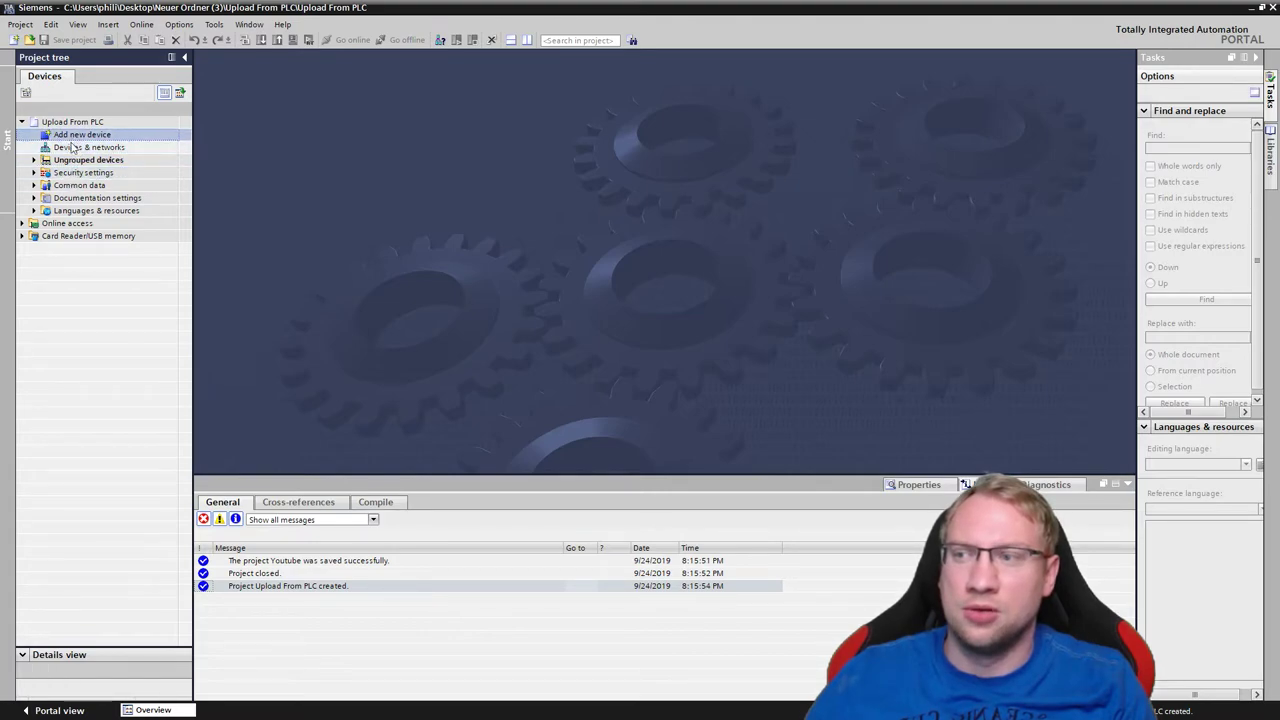
click(78, 122)
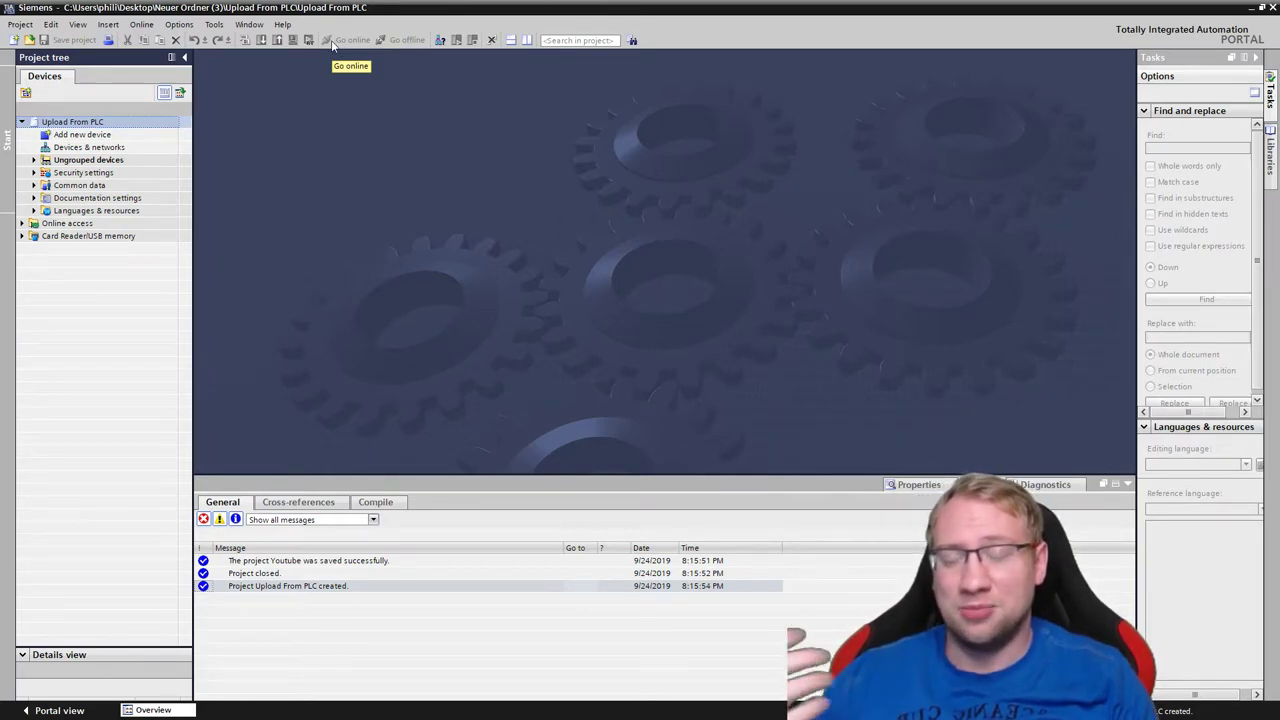
click(141, 25)
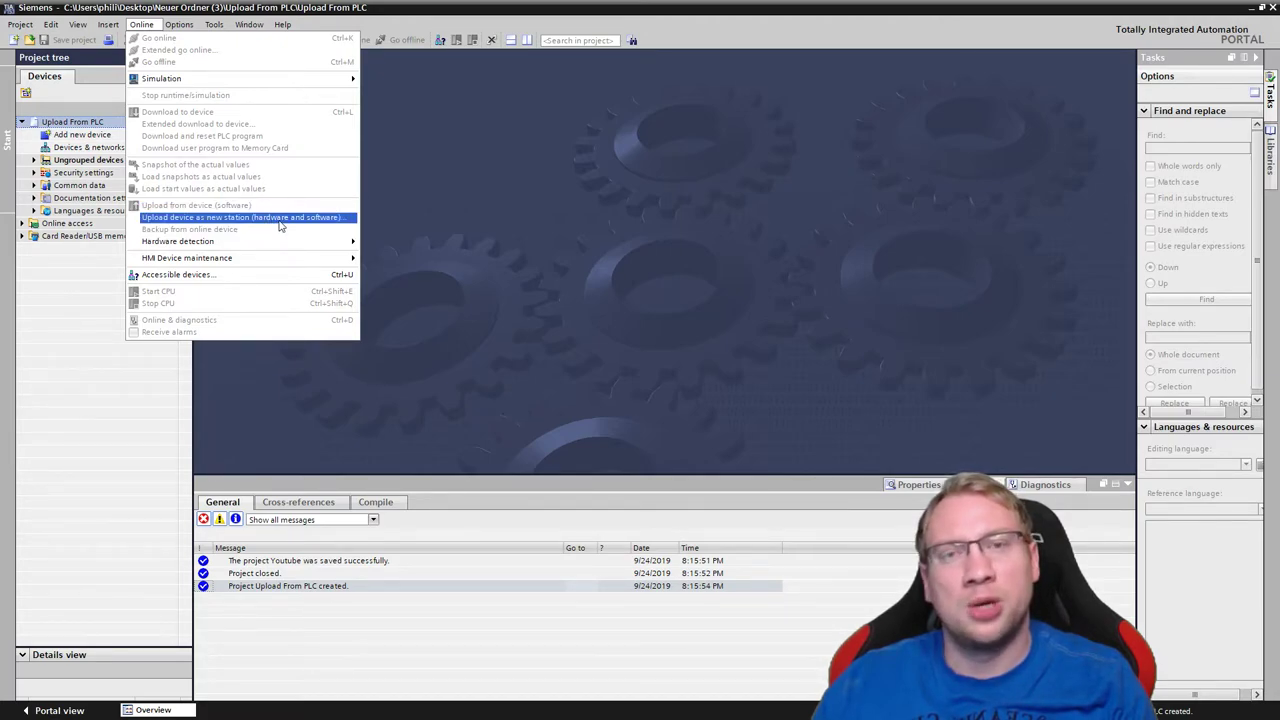
click(470, 201)
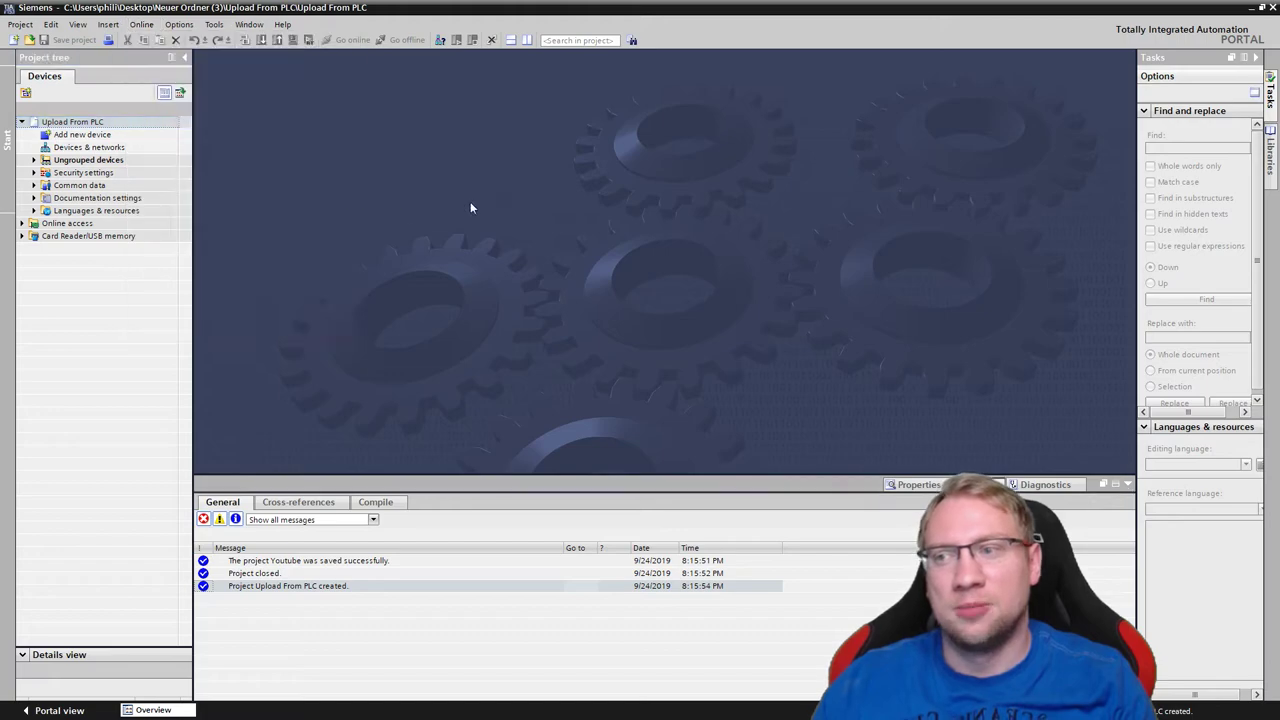
right_click(111, 127)
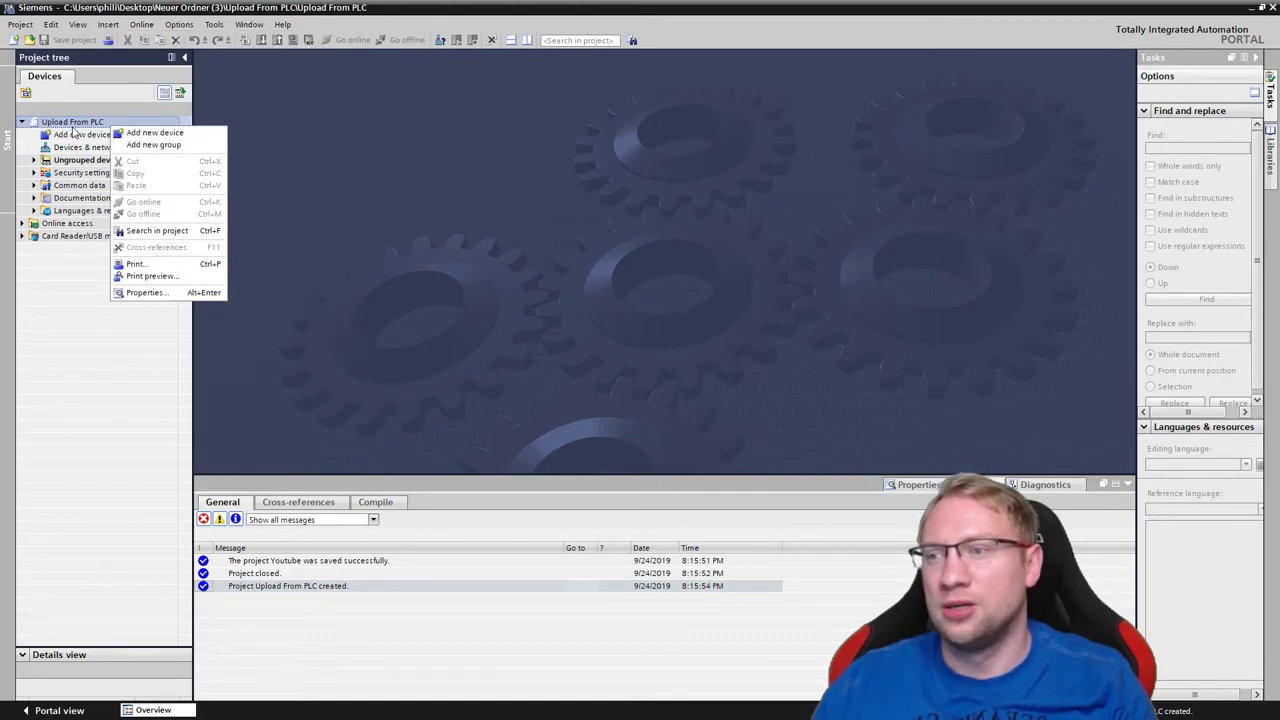
Step: Start uploading a device as new station into the project and search for nodes over PN/IE on the DisplayLink Network Adapter NCM
click(75, 124)
click(150, 28)
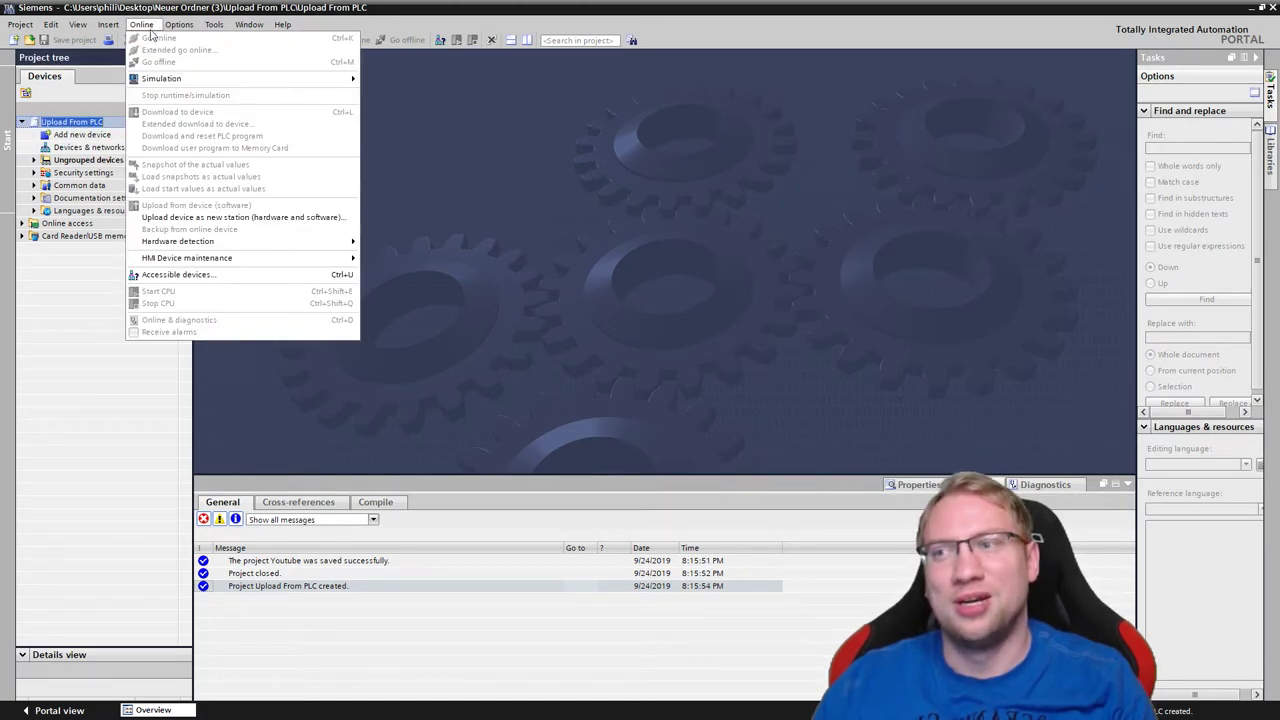
click(175, 219)
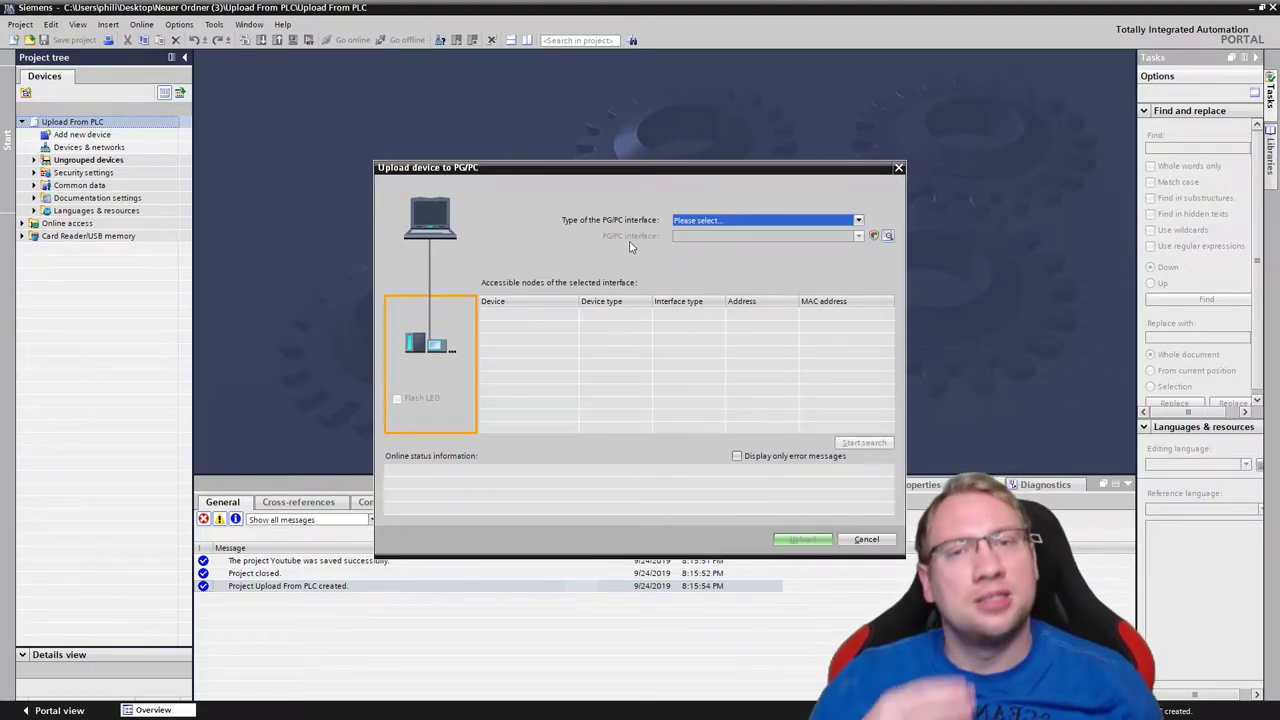
click(733, 221)
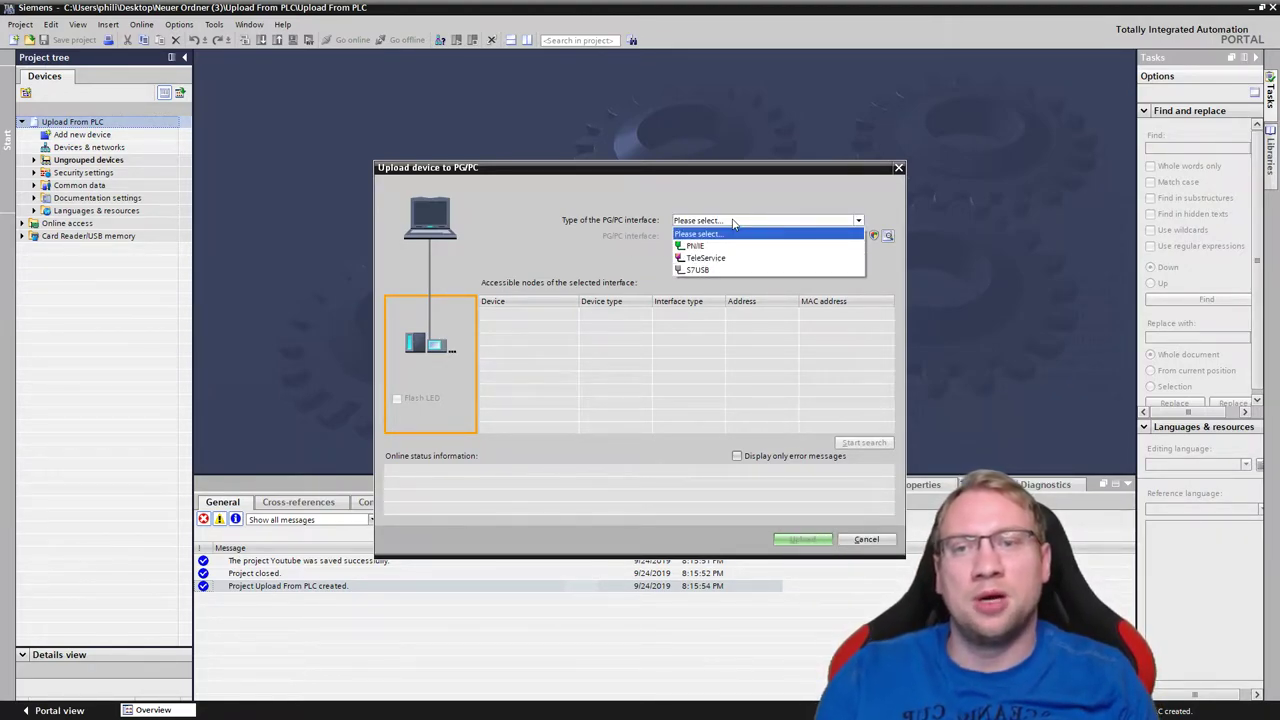
click(693, 246)
click(728, 237)
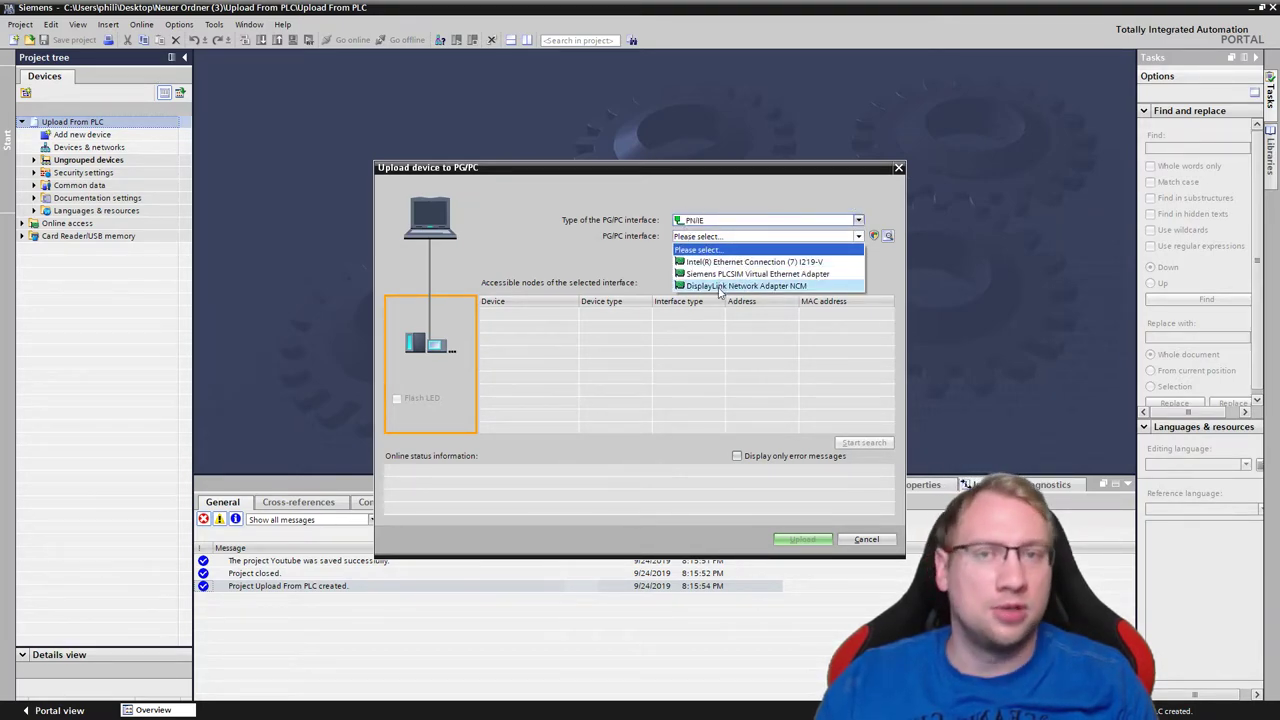
click(700, 288)
click(855, 443)
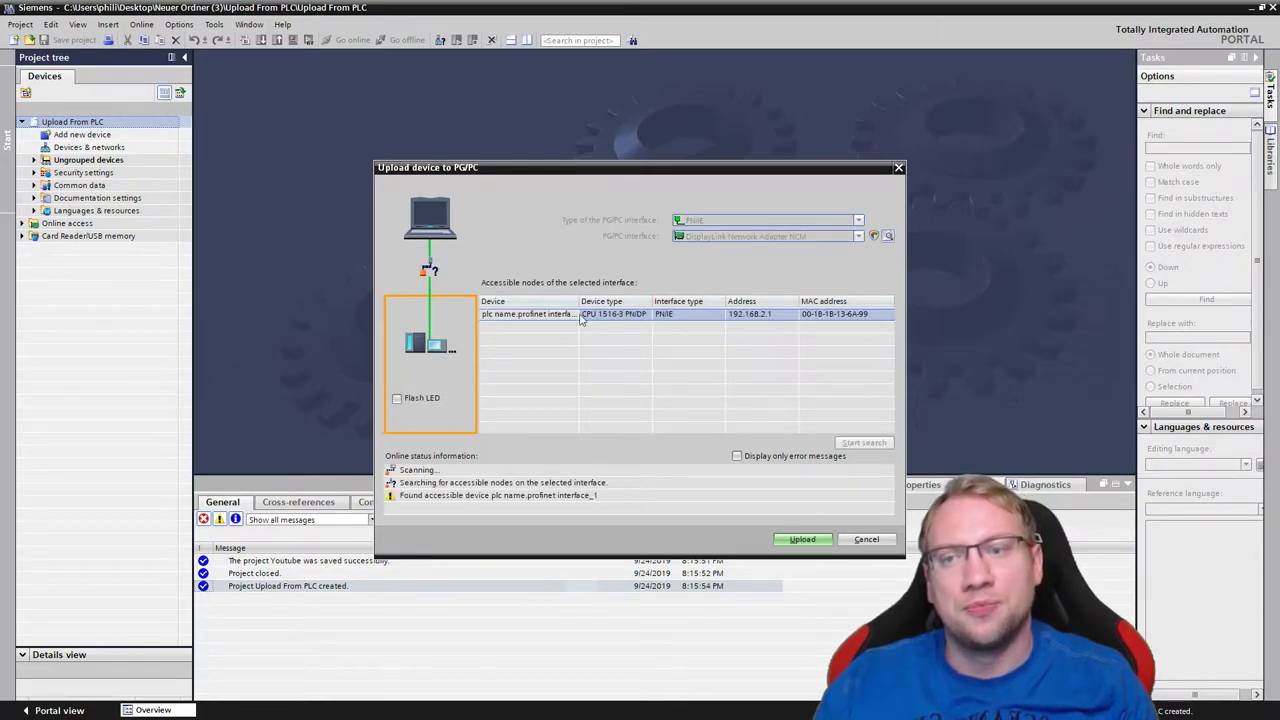
Step: Upload the hardware and software of the found CPU 1516-3 PN/DP into the project and save the project
drag(579, 300, 668, 300)
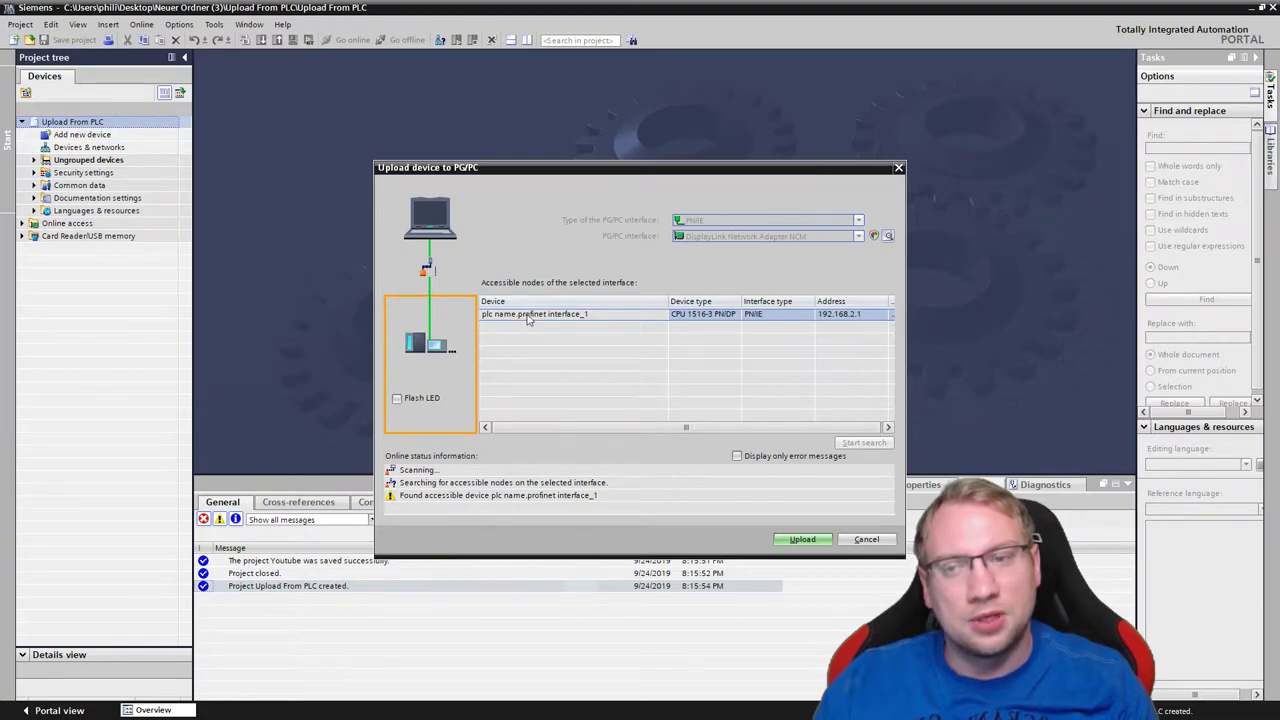
drag(668, 301, 596, 301)
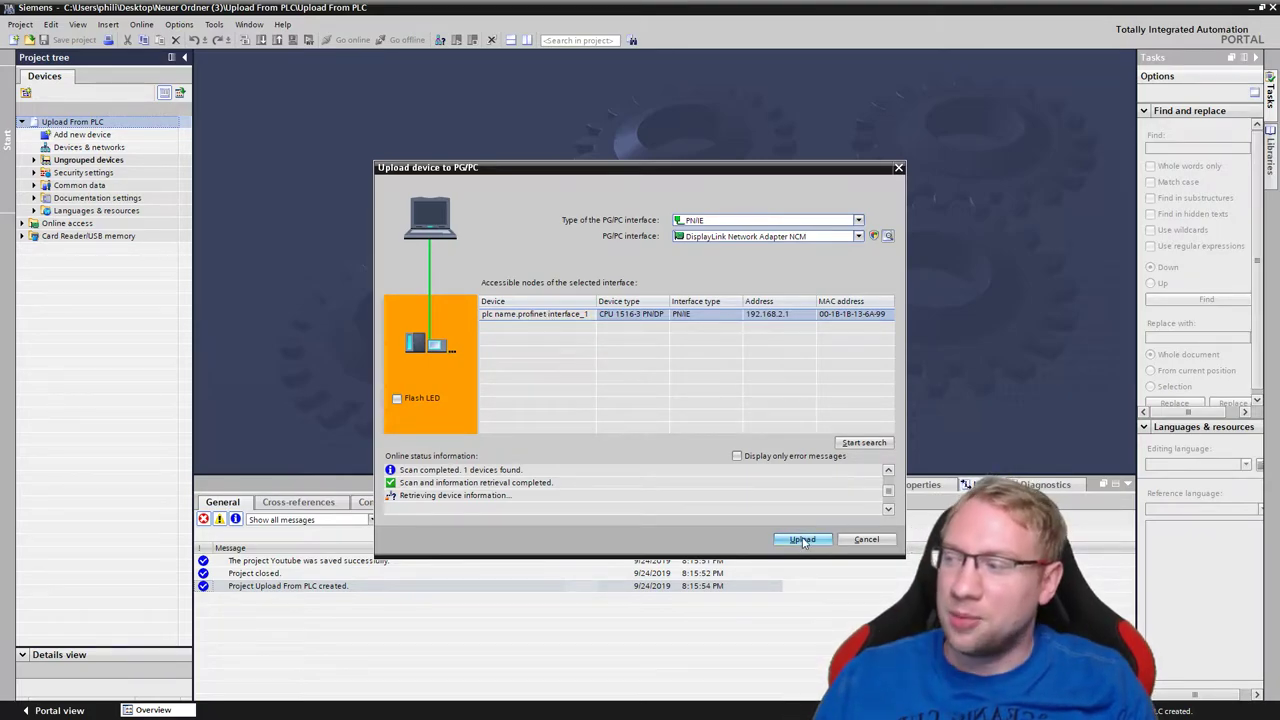
click(802, 540)
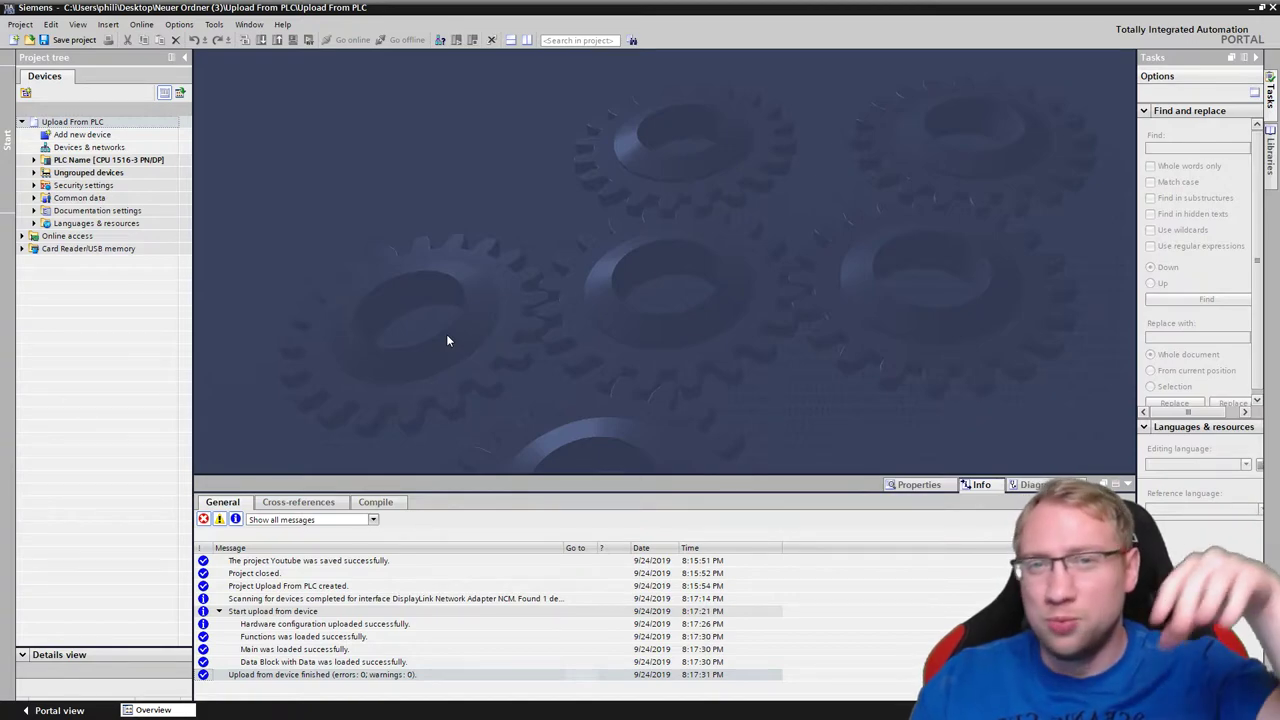
click(70, 40)
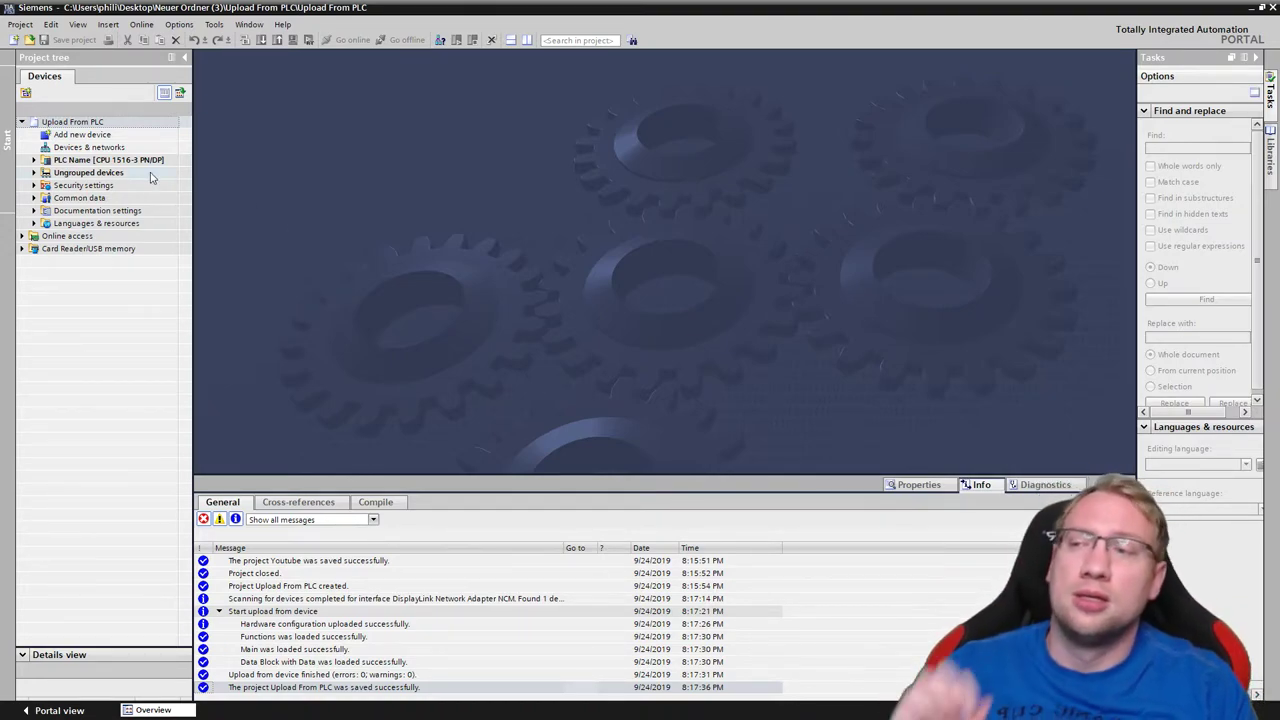
Step: Open the uploaded PLC's device configuration and examine the CPU and the I/O modules on the rail
click(67, 161)
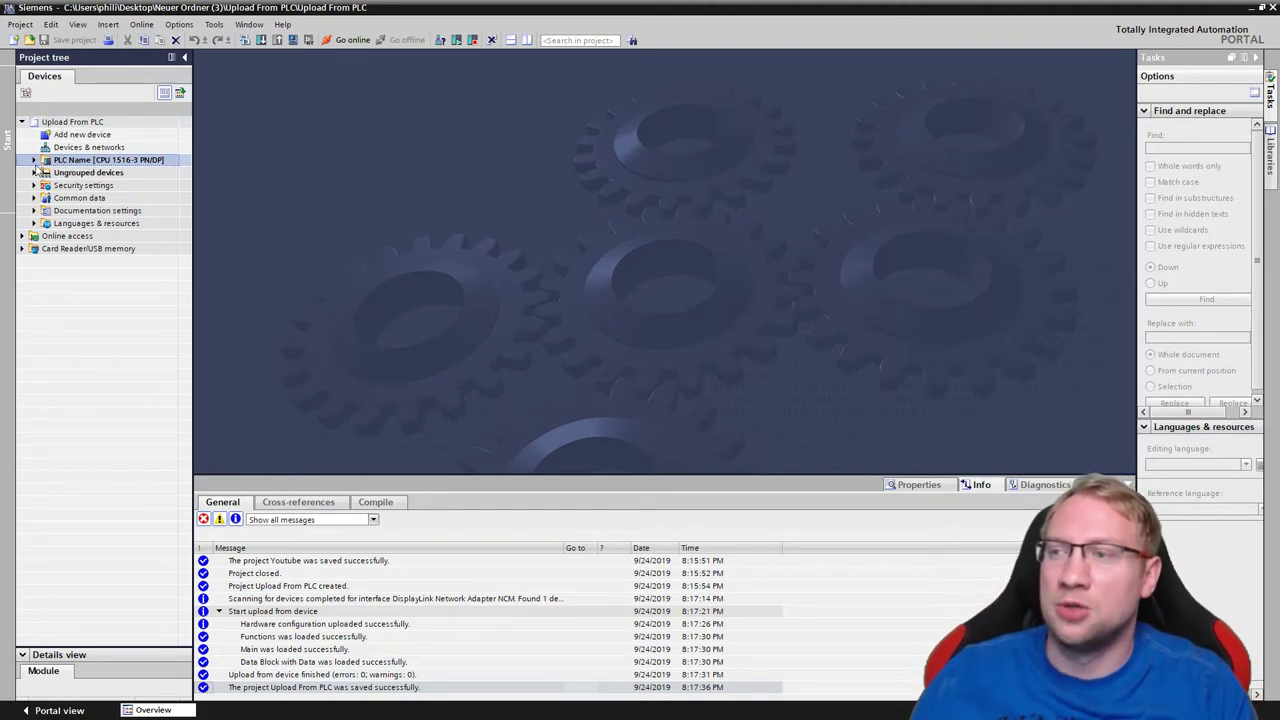
click(34, 160)
click(78, 174)
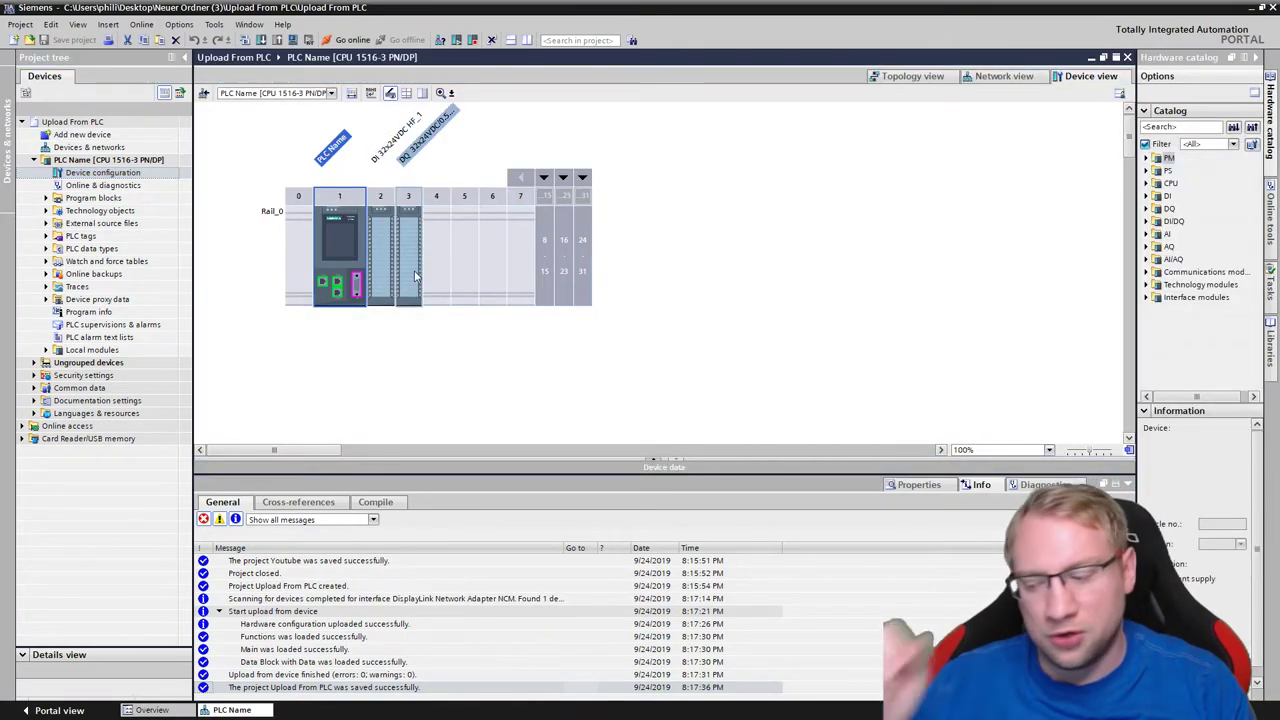
scroll(378, 298, up, 3)
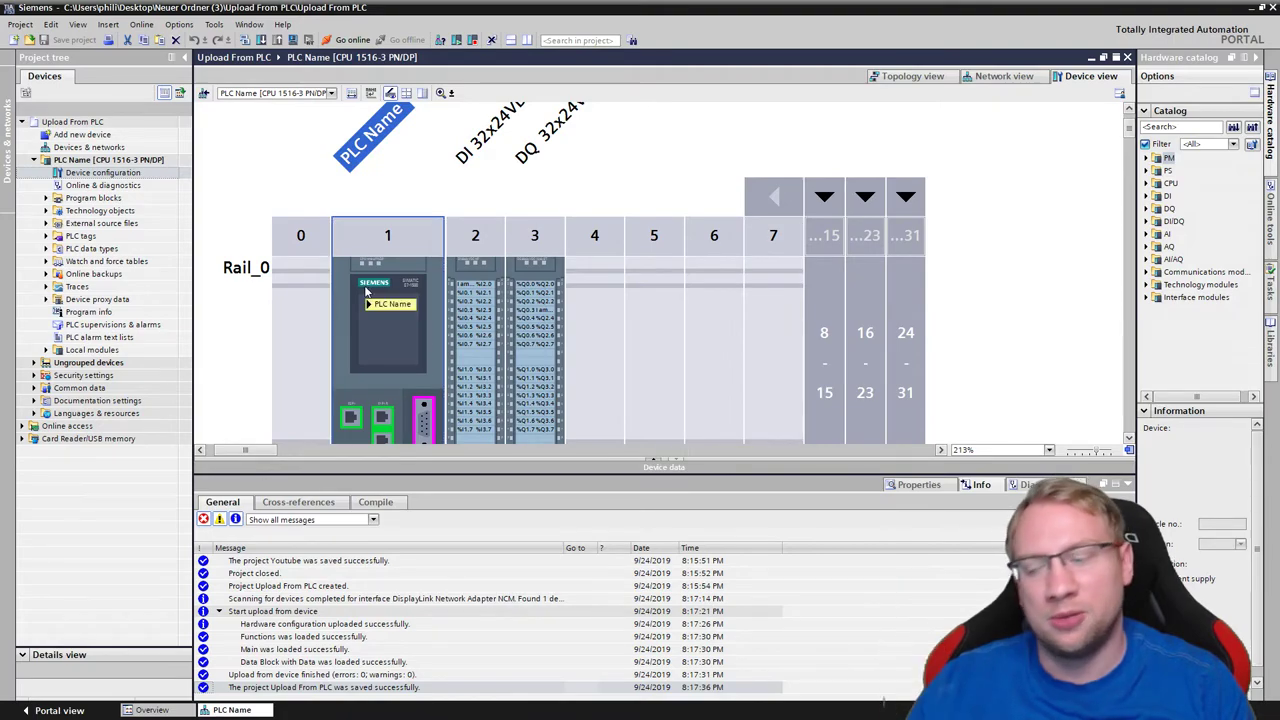
scroll(365, 291, up, 1)
scroll(363, 291, down, 2)
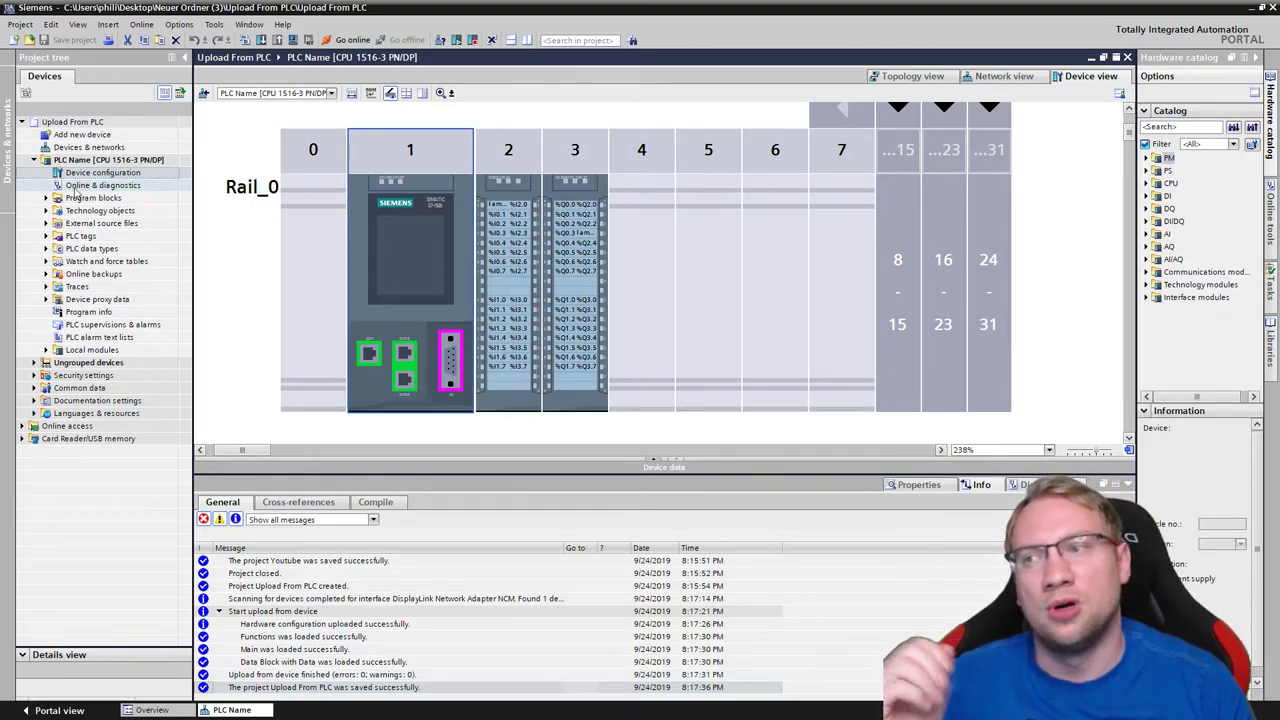
Step: Open the PLC's default tag table and check the uploaded tags' names, data types and comments
click(45, 236)
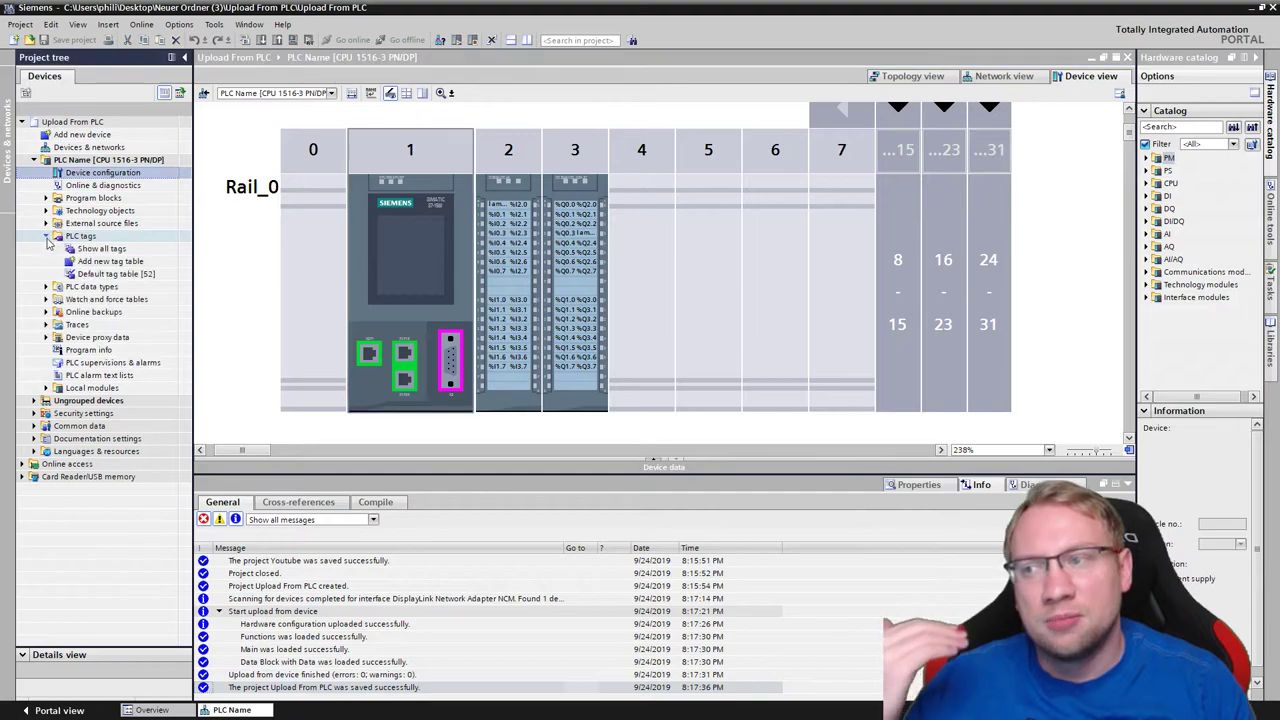
double_click(100, 273)
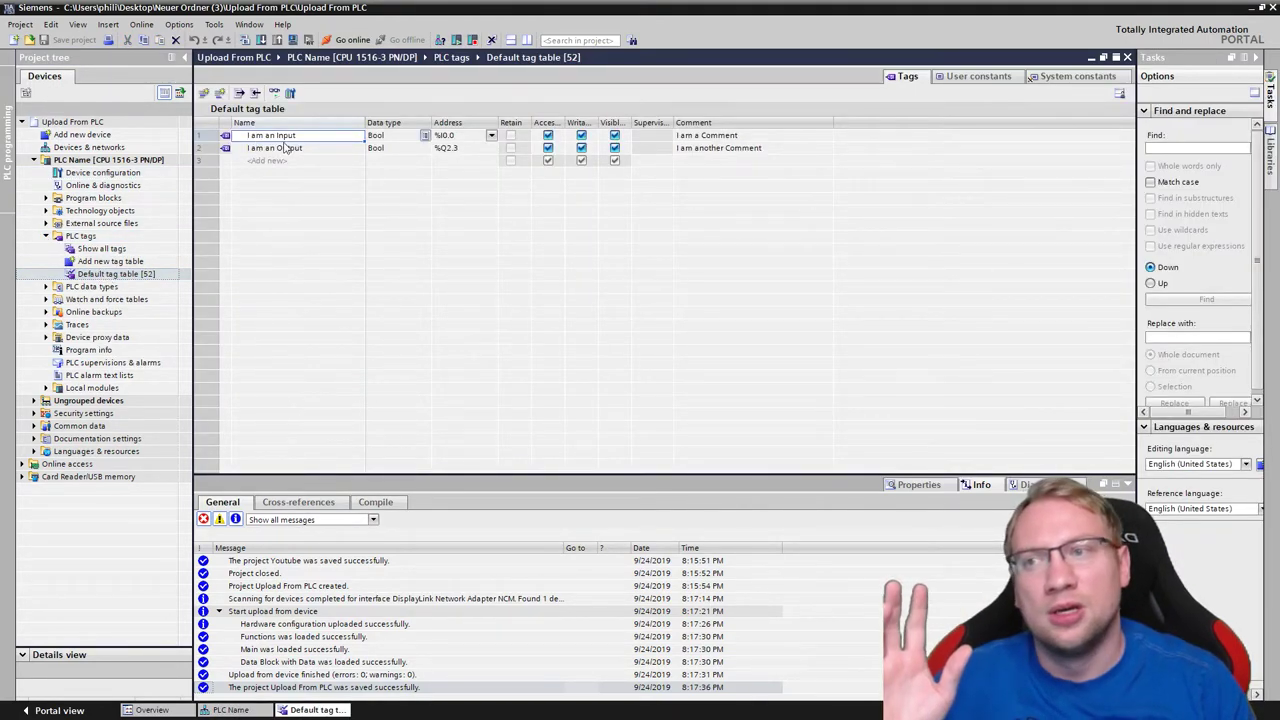
click(390, 140)
click(707, 140)
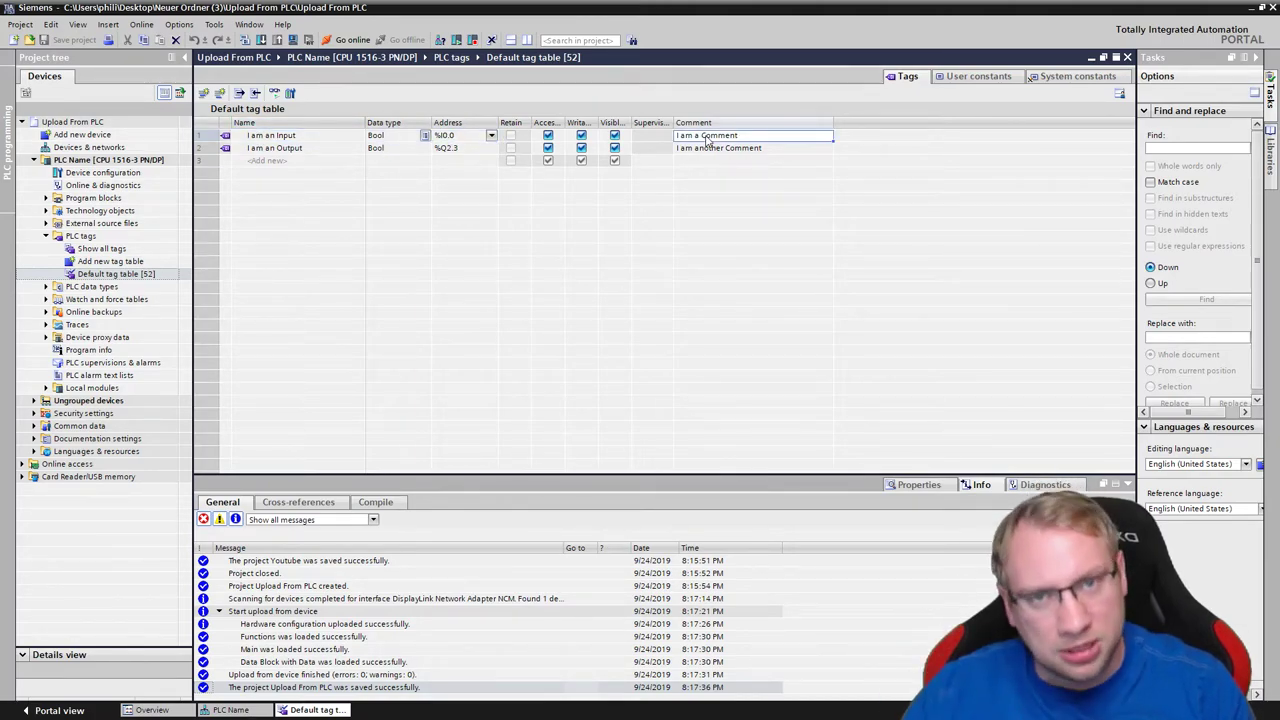
Step: Open the Main [OB1] program block and examine the title and function call in Network 1
click(46, 235)
click(46, 198)
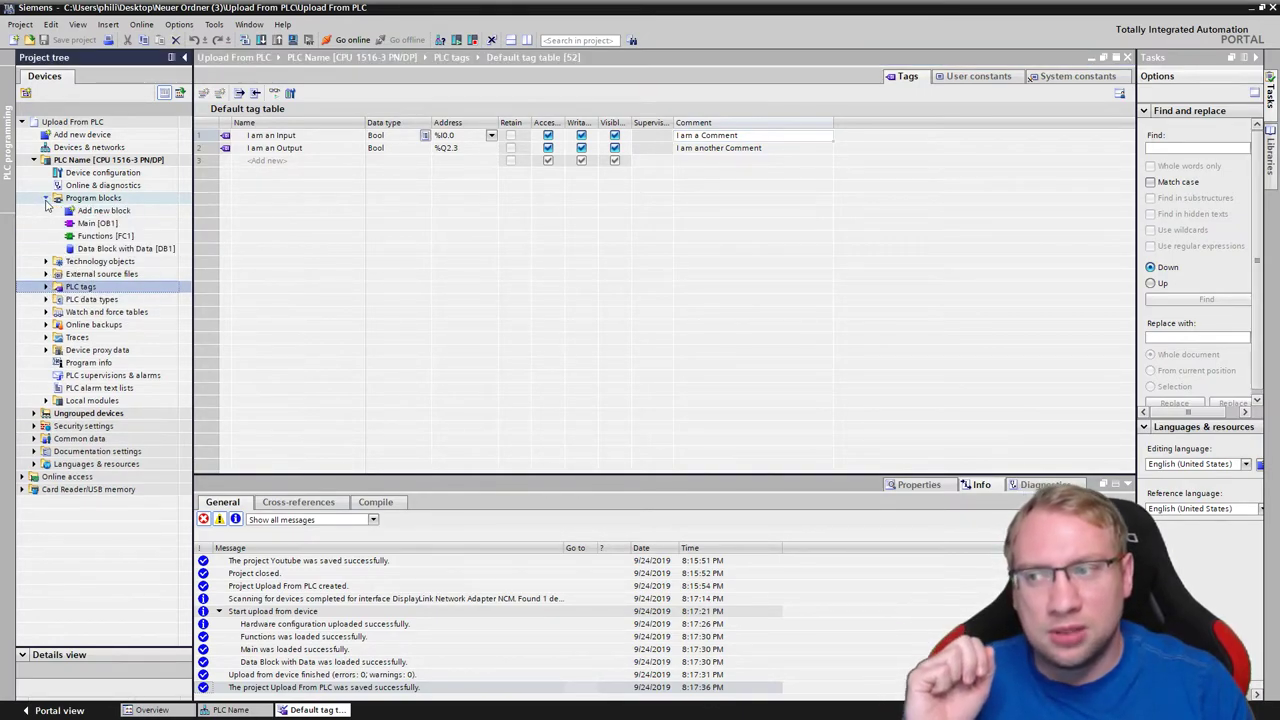
click(90, 199)
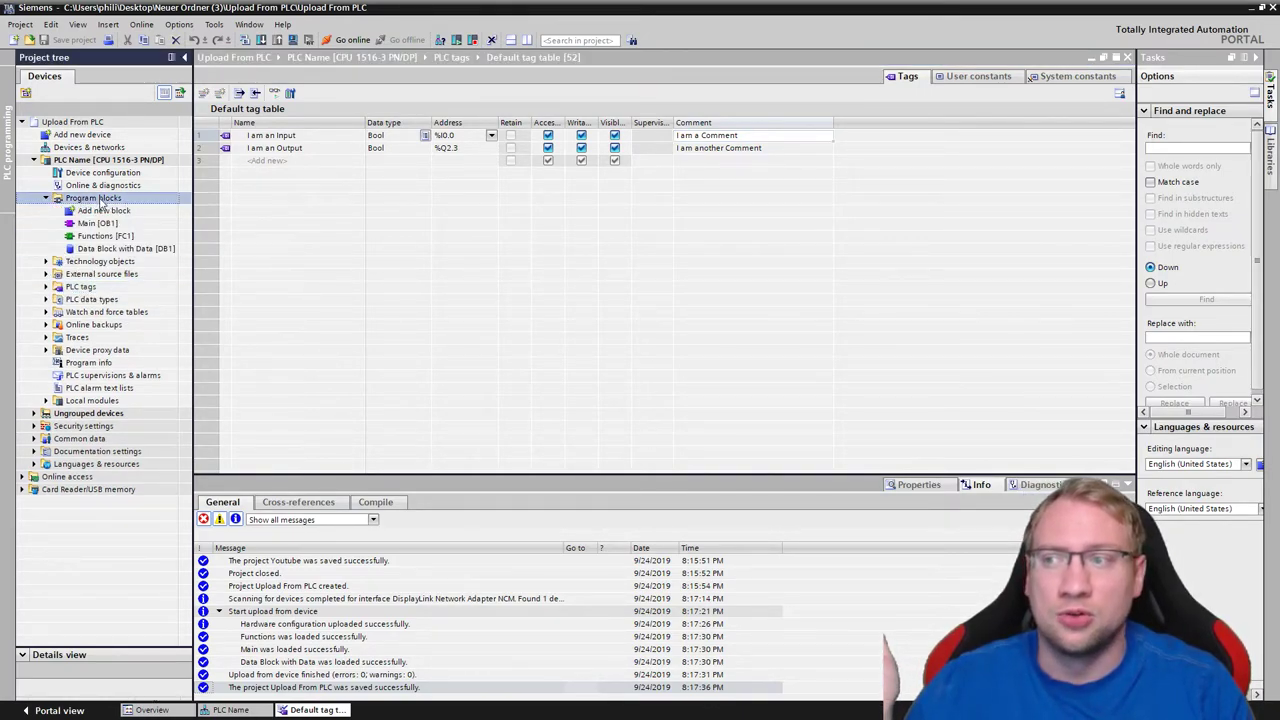
double_click(100, 223)
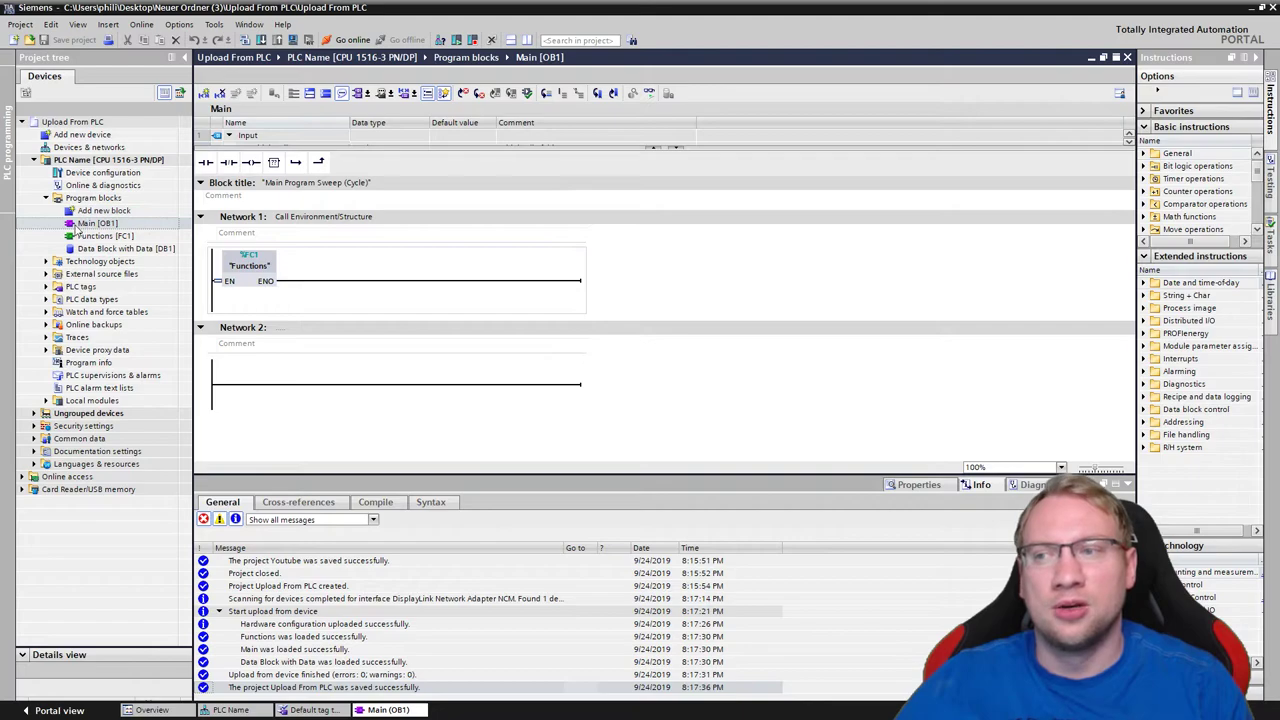
click(280, 215)
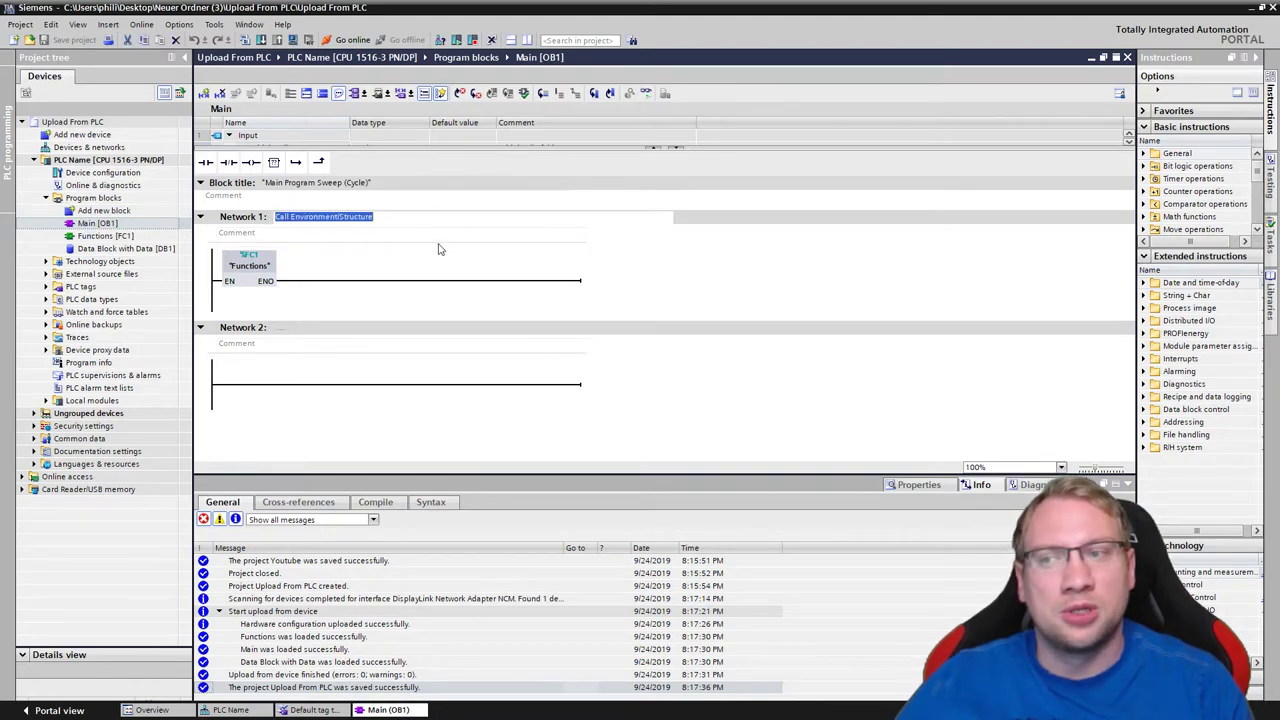
click(346, 279)
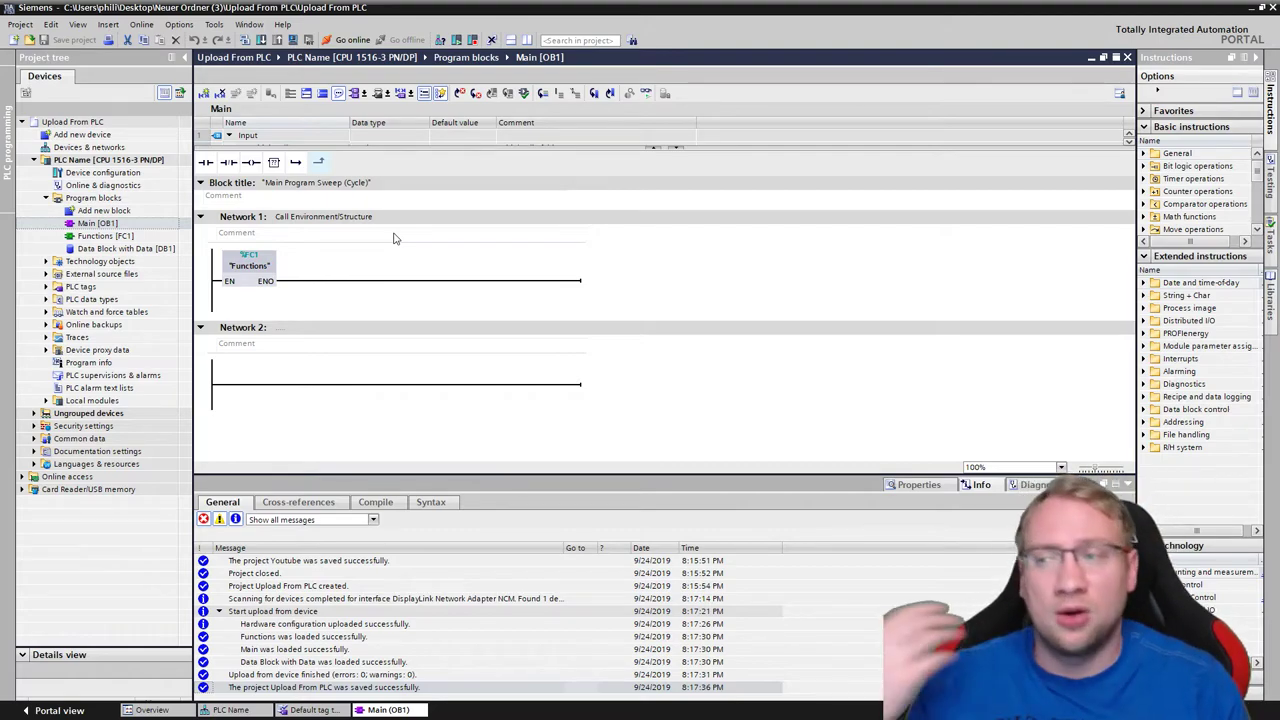
Step: Open the called Functions [FC1] block and check its networks' titles, comments and logic, enlarging the editor area
double_click(250, 282)
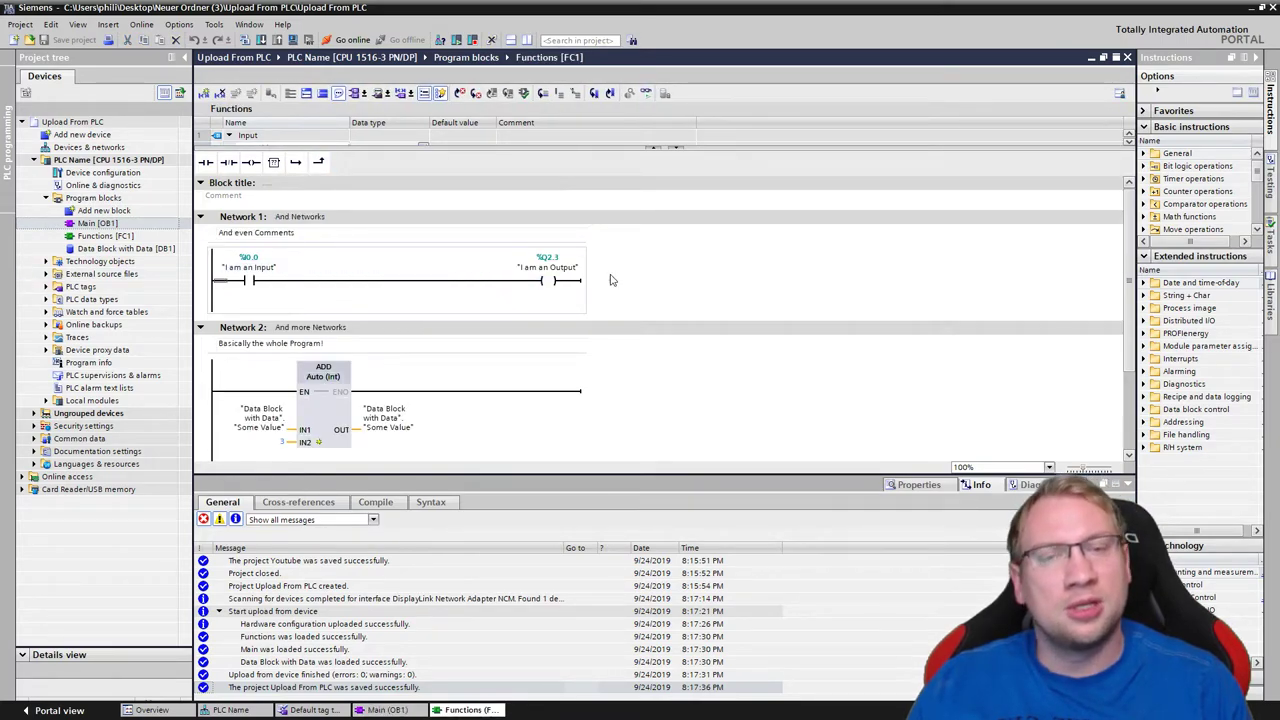
click(221, 234)
click(300, 216)
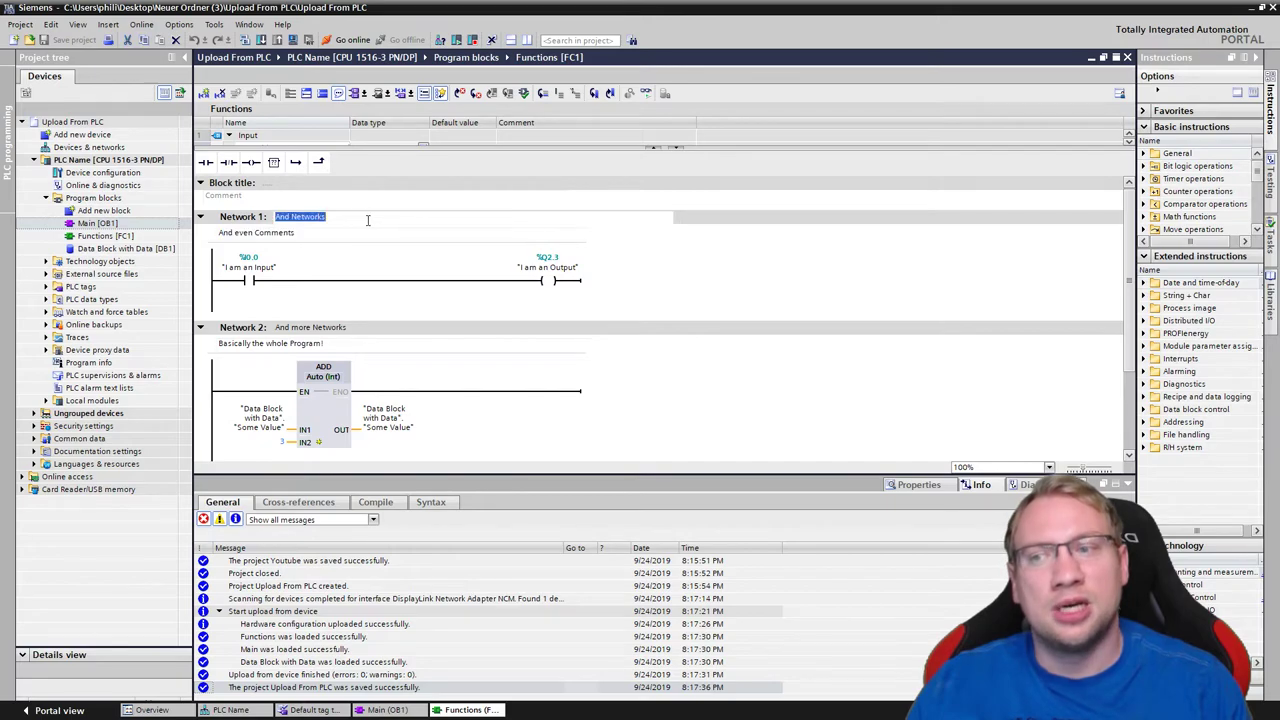
click(287, 333)
drag(420, 343, 184, 343)
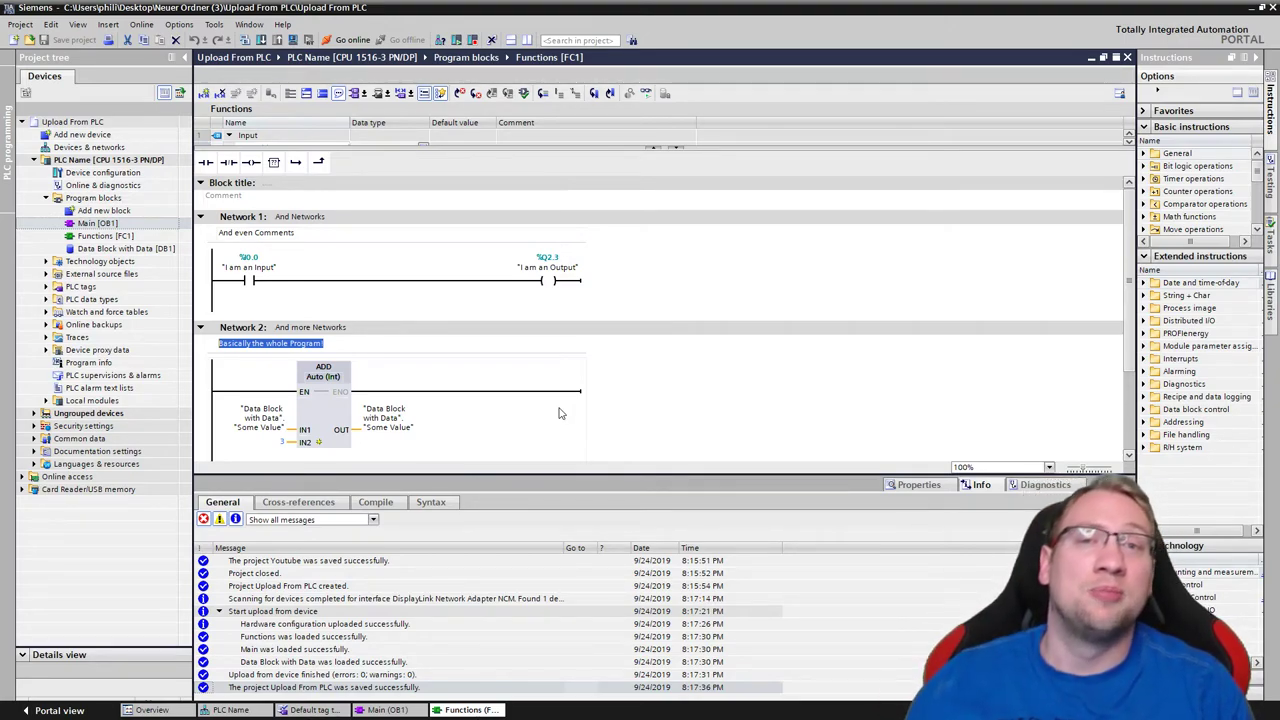
click(560, 413)
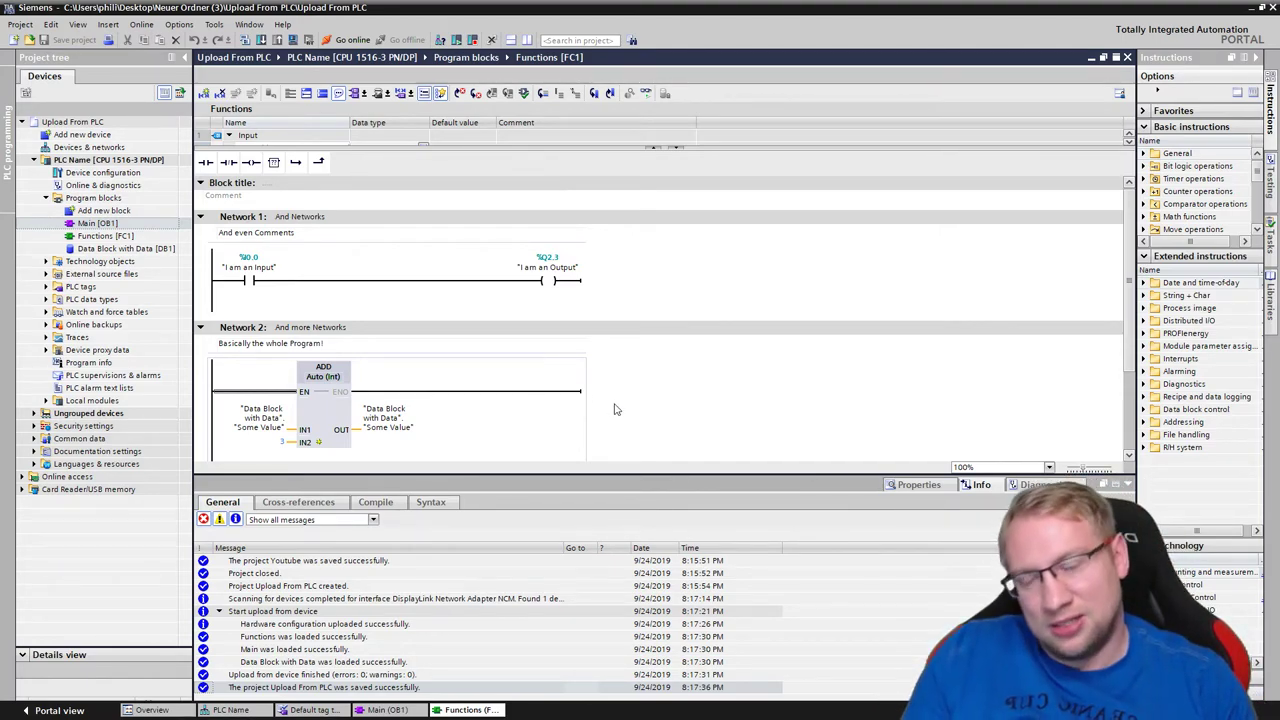
drag(606, 476, 607, 594)
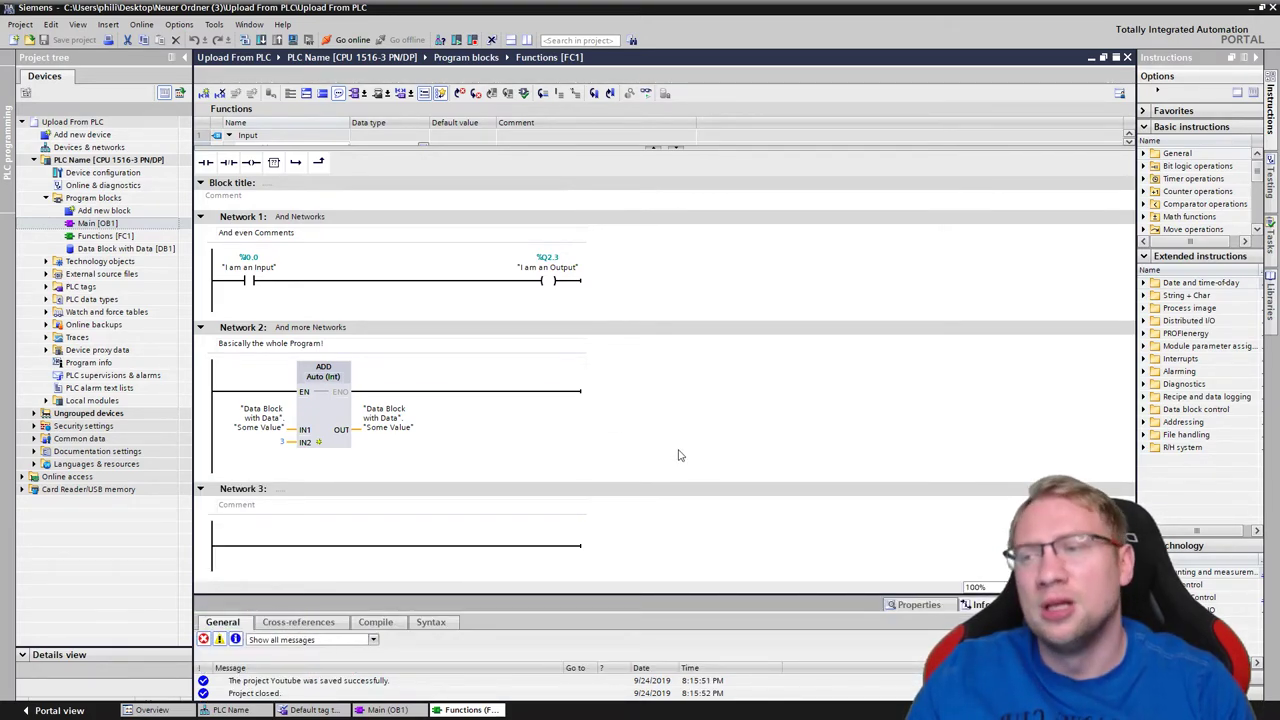
Step: Open Data Block with Data [DB1] and check the name and start value of its static variable
click(152, 250)
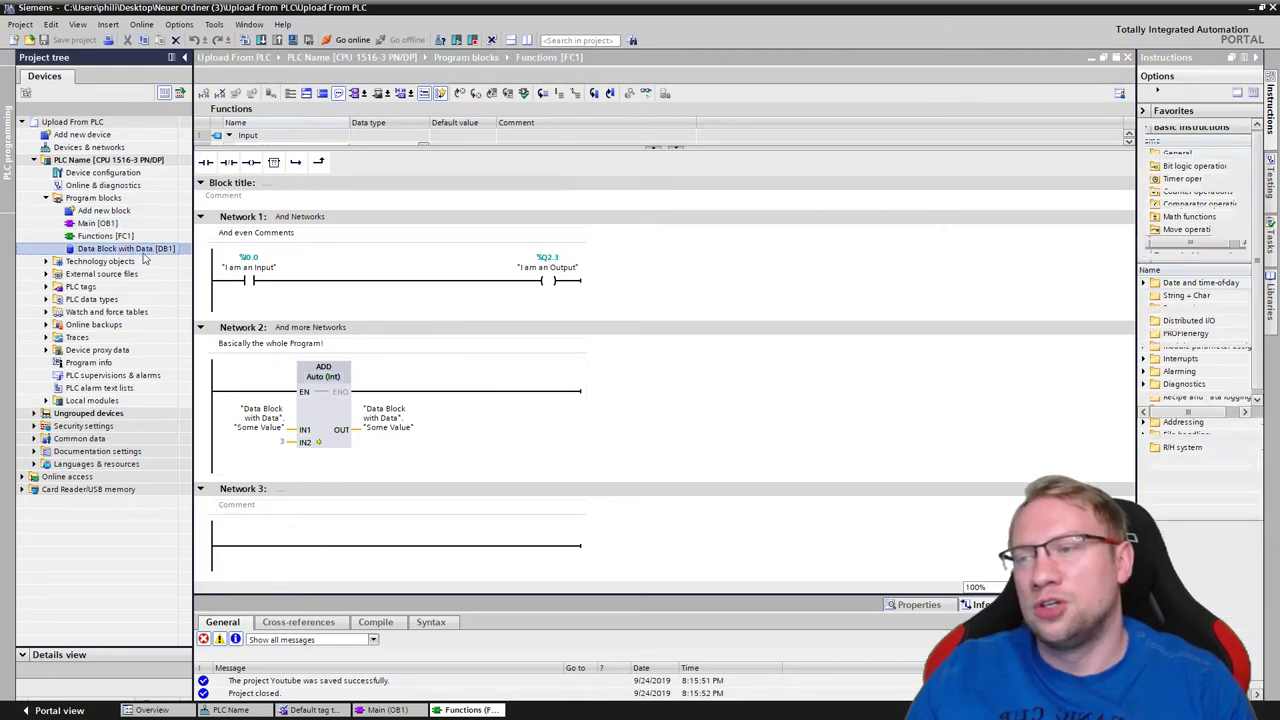
double_click(144, 254)
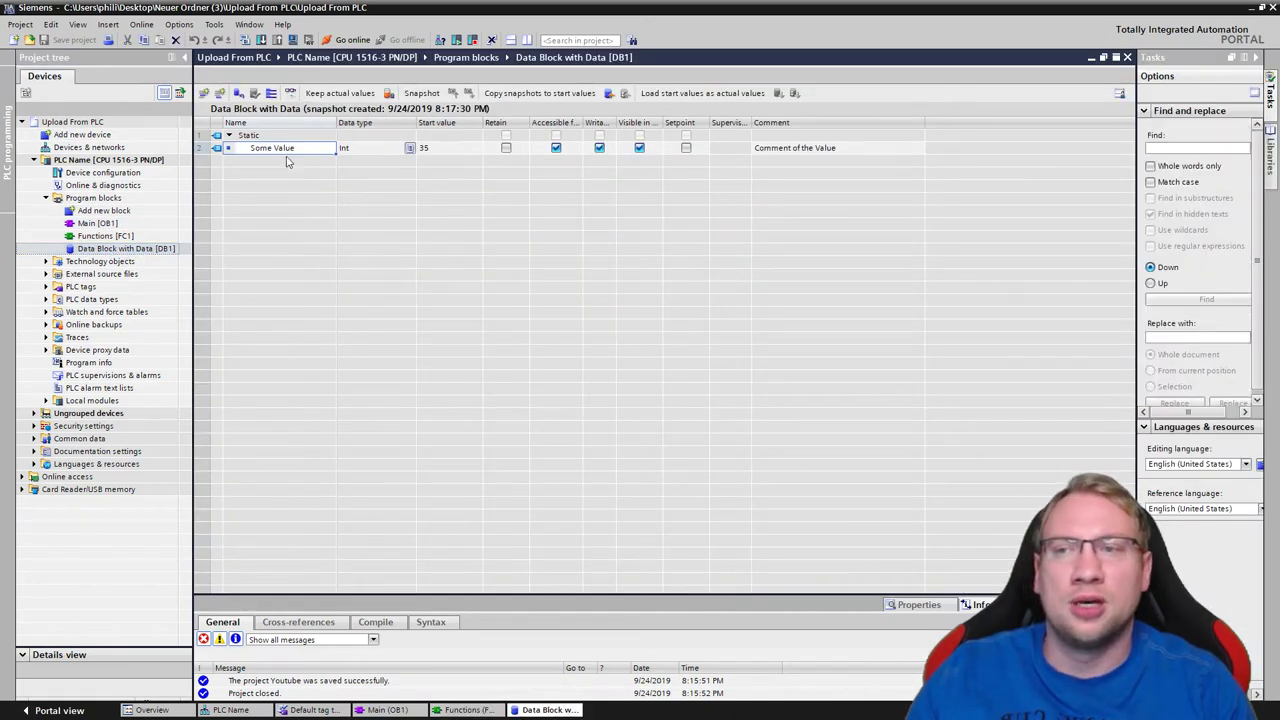
click(429, 148)
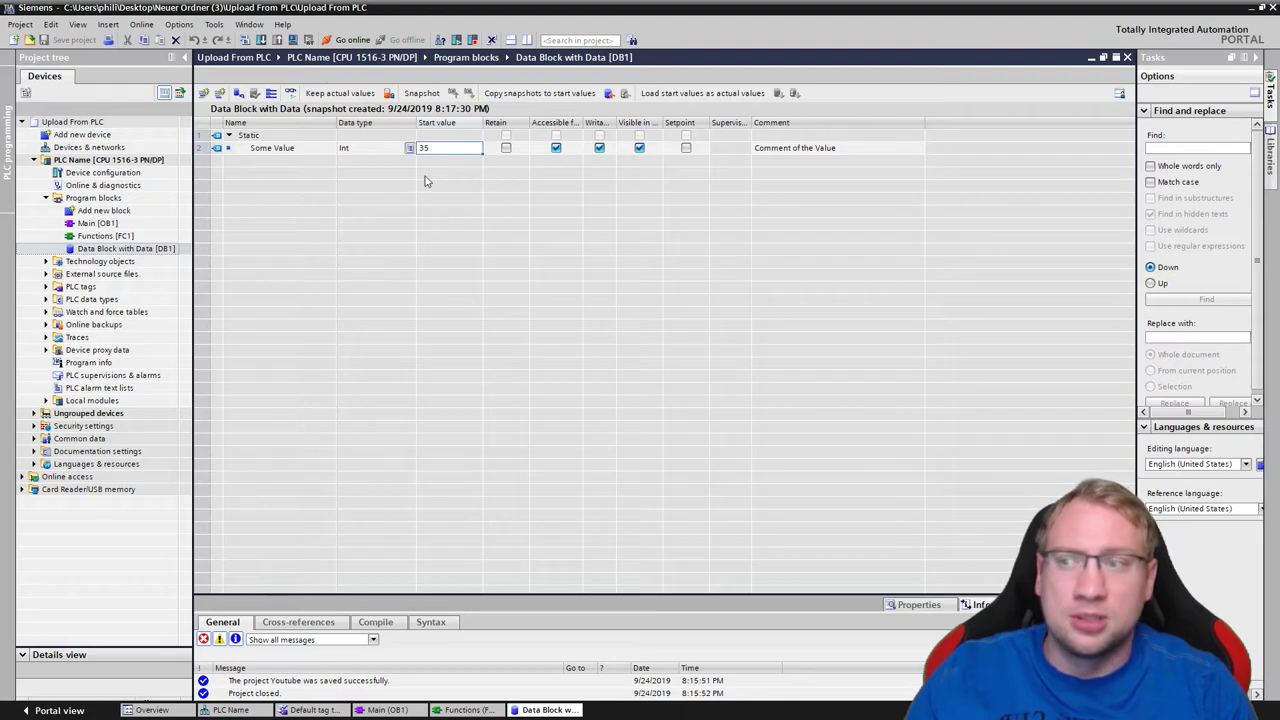